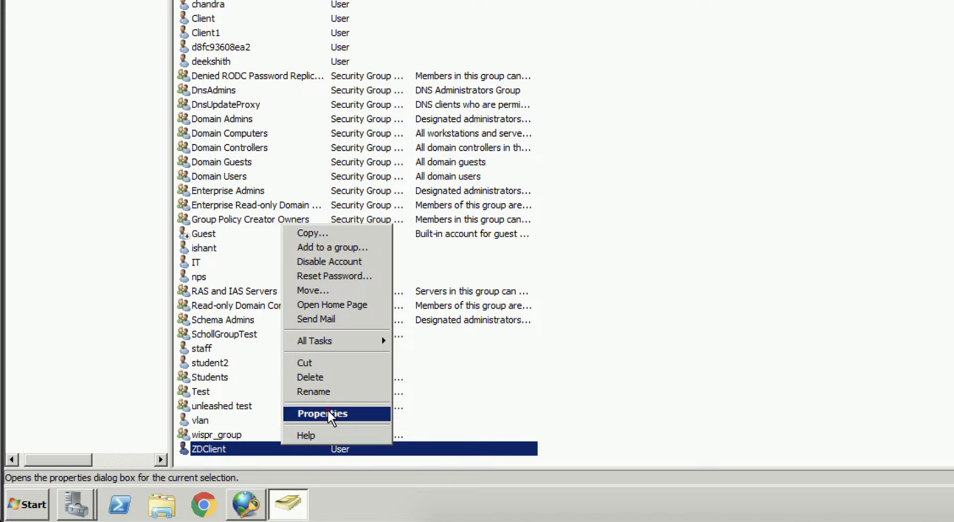
Allow network access for ZDClient, confirm its Domain Users membership, and apply the change
{"action": "left_click", "coordinate": [327, 412]}
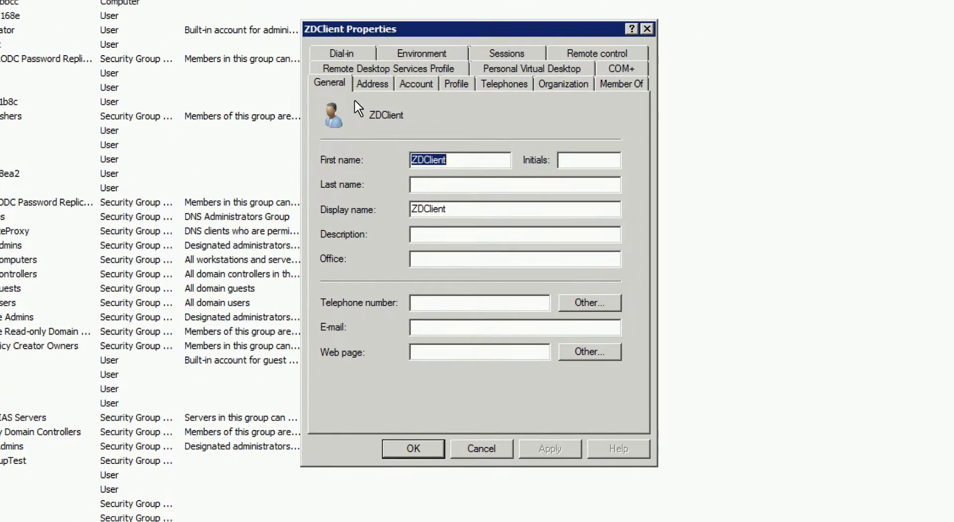
{"action": "left_click", "coordinate": [348, 55]}
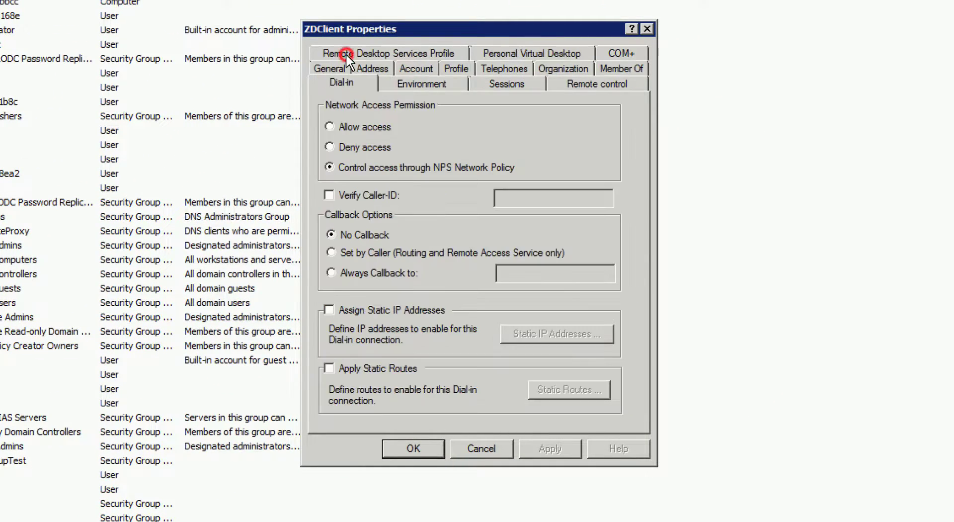
{"action": "left_click", "coordinate": [348, 126]}
{"action": "left_click", "coordinate": [637, 68]}
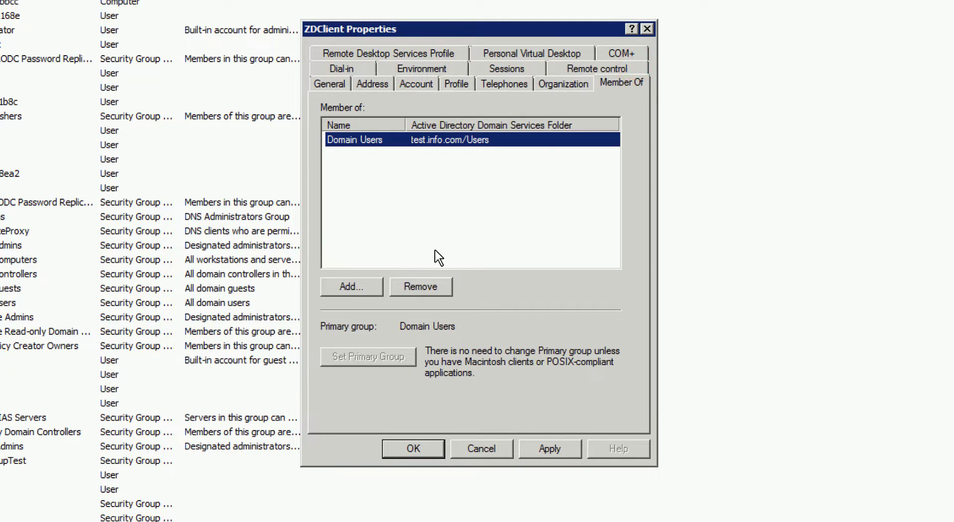
{"action": "left_click", "coordinate": [550, 449]}
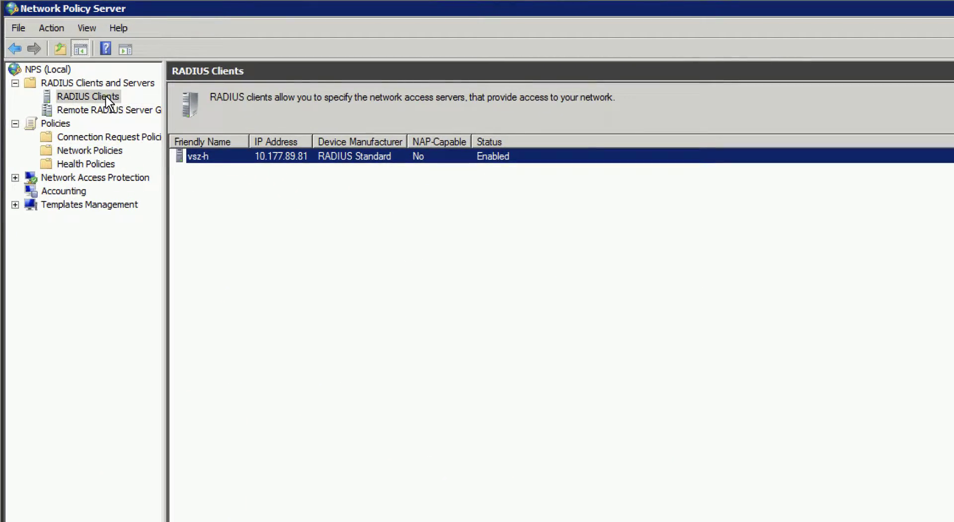
Add RADIUS client 'ZoneDirector' at 10.177.81.45 with a shared secret
{"action": "right_click", "coordinate": [113, 97]}
{"action": "left_click", "coordinate": [127, 100]}
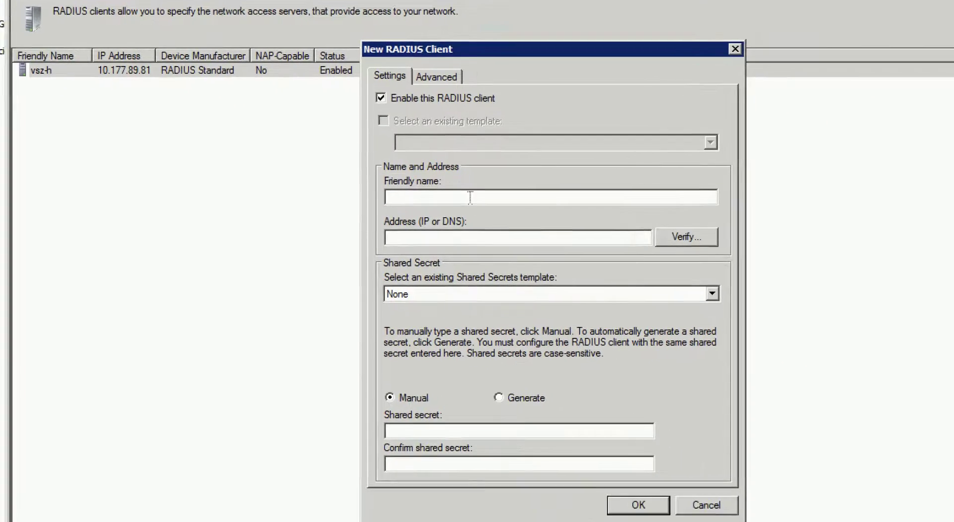
{"action": "left_click", "coordinate": [660, 286]}
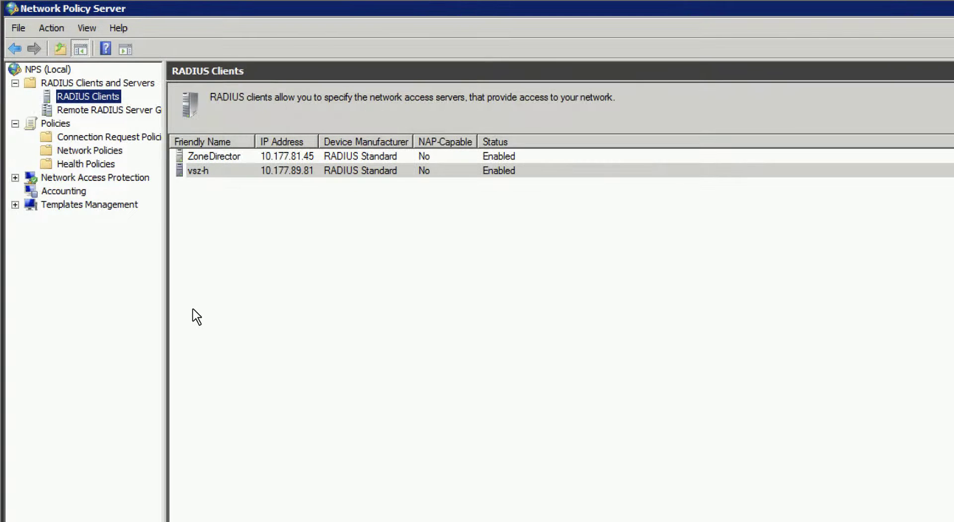
{"action": "left_click", "coordinate": [149, 136]}
Start a new connection request policy named 'zonedirector'
{"action": "right_click", "coordinate": [148, 136]}
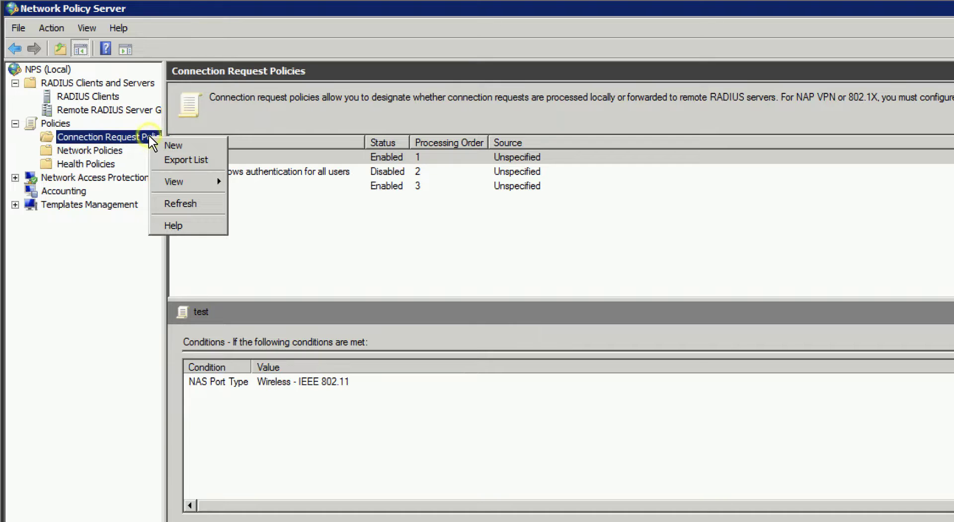
{"action": "left_click", "coordinate": [169, 145]}
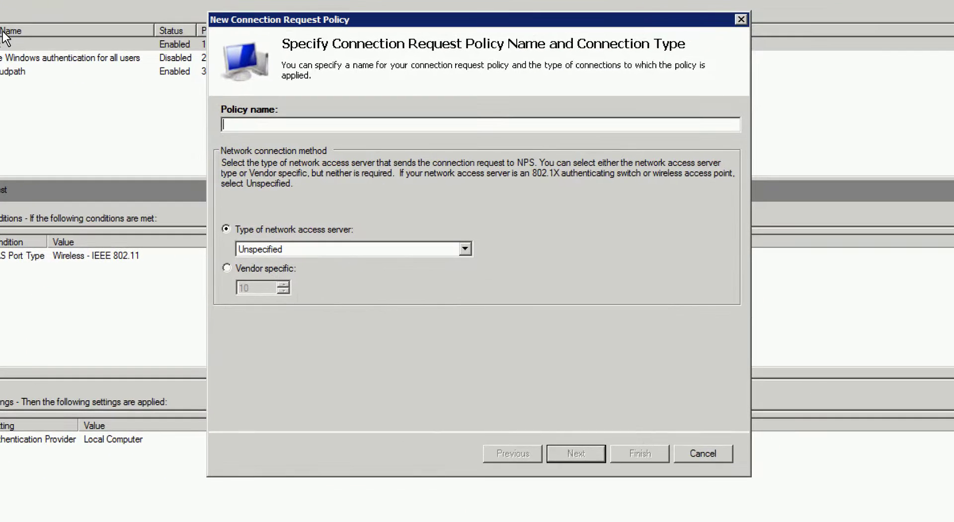
{"action": "type", "text": "zonedirector"}
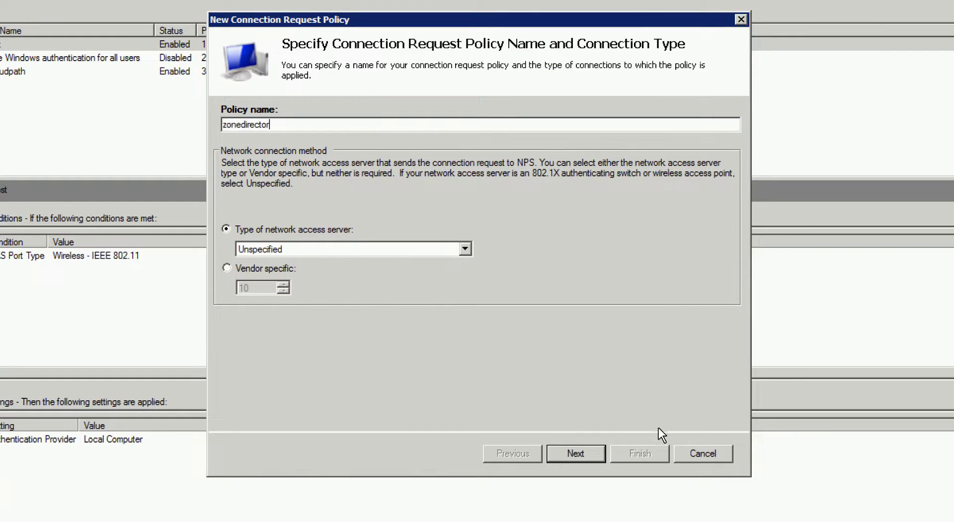
{"action": "left_click", "coordinate": [599, 452]}
Add a NAS Port Type condition matching Wireless - IEEE 802.11
{"action": "left_click", "coordinate": [596, 393]}
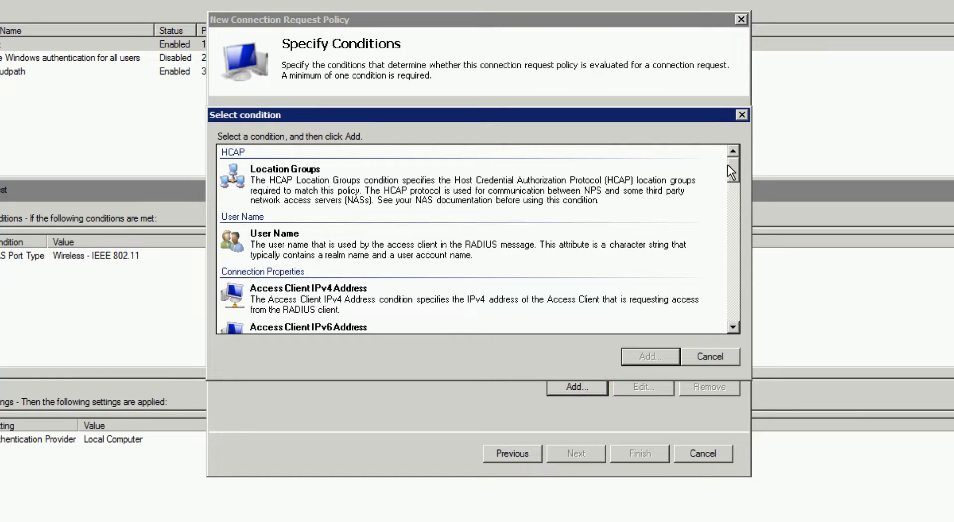
{"action": "left_click_drag", "start_coordinate": [735, 161], "coordinate": [730, 313]}
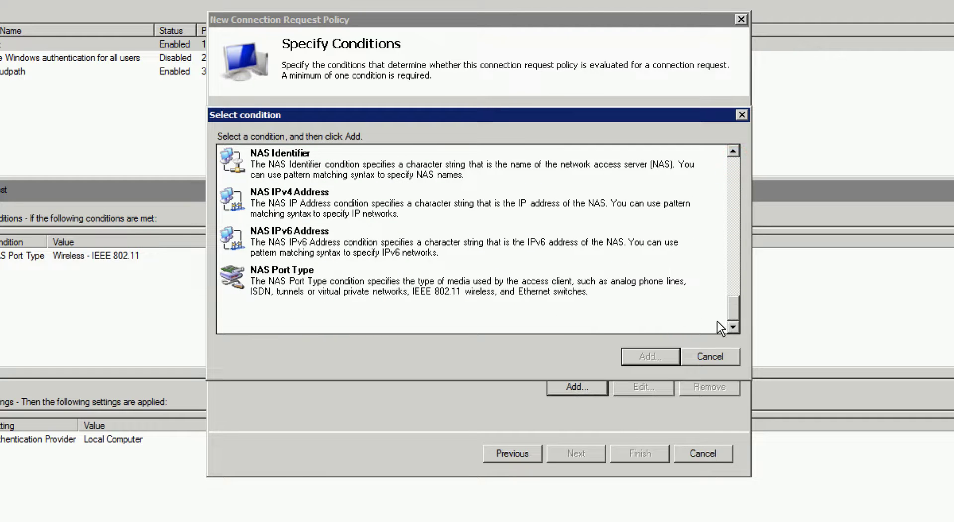
{"action": "left_click", "coordinate": [383, 285]}
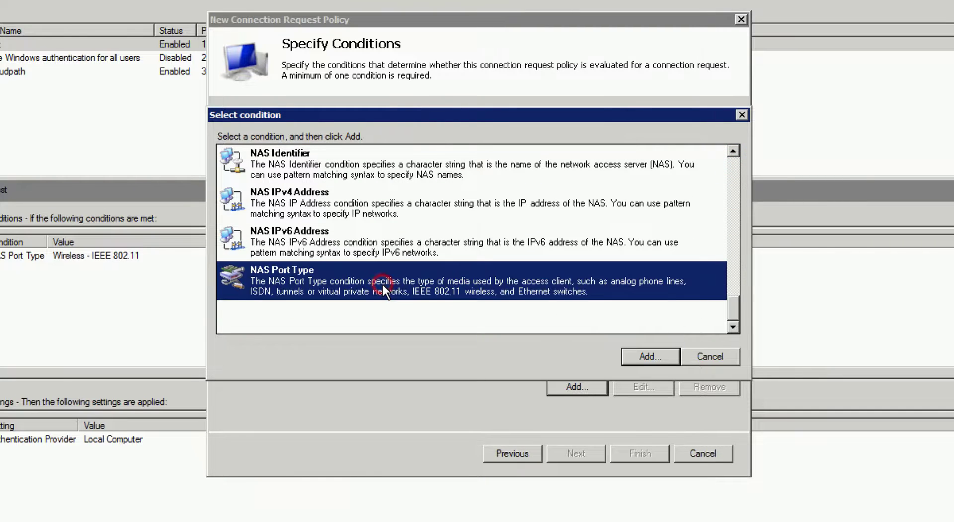
{"action": "left_click", "coordinate": [673, 355]}
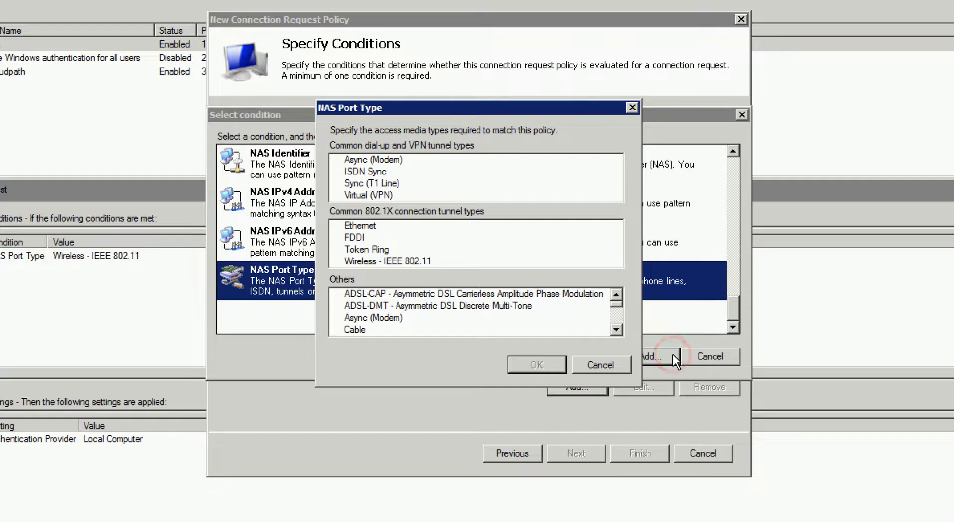
{"action": "left_click", "coordinate": [410, 259]}
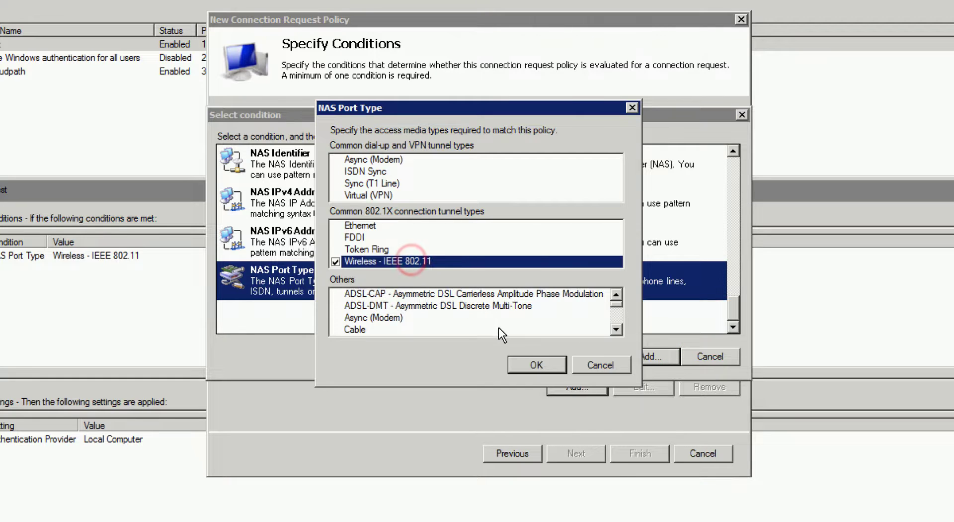
{"action": "left_click", "coordinate": [537, 365]}
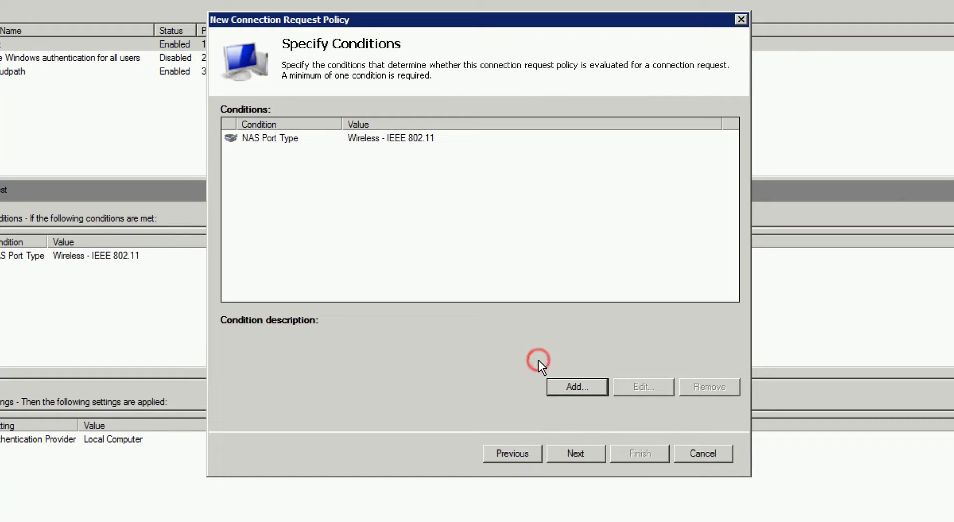
Keep local authentication and default settings, and finish the zonedirector connection request policy
{"action": "left_click", "coordinate": [589, 450]}
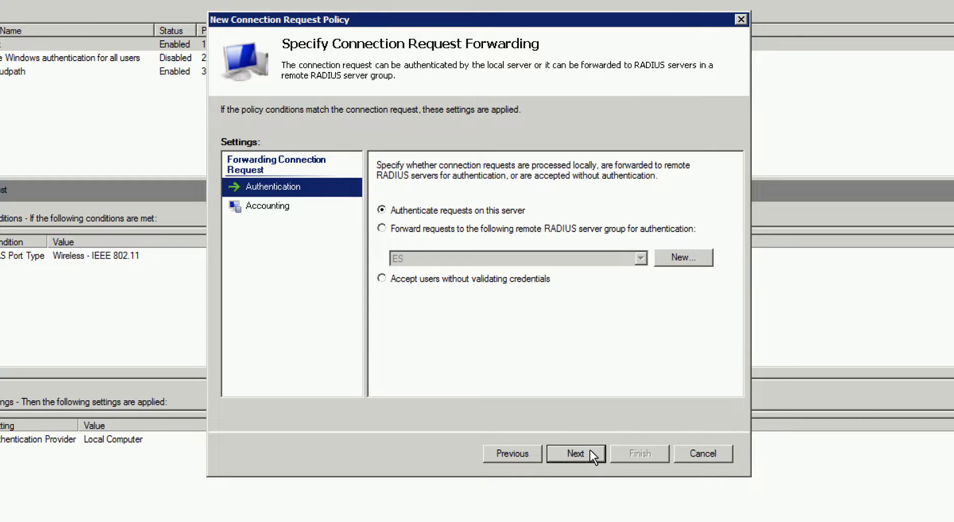
{"action": "left_click", "coordinate": [590, 451]}
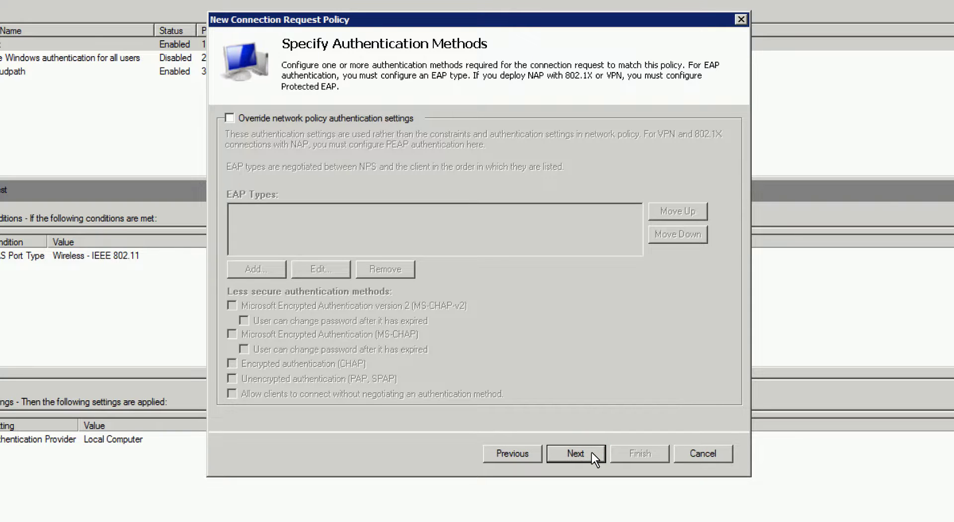
{"action": "left_click", "coordinate": [591, 452]}
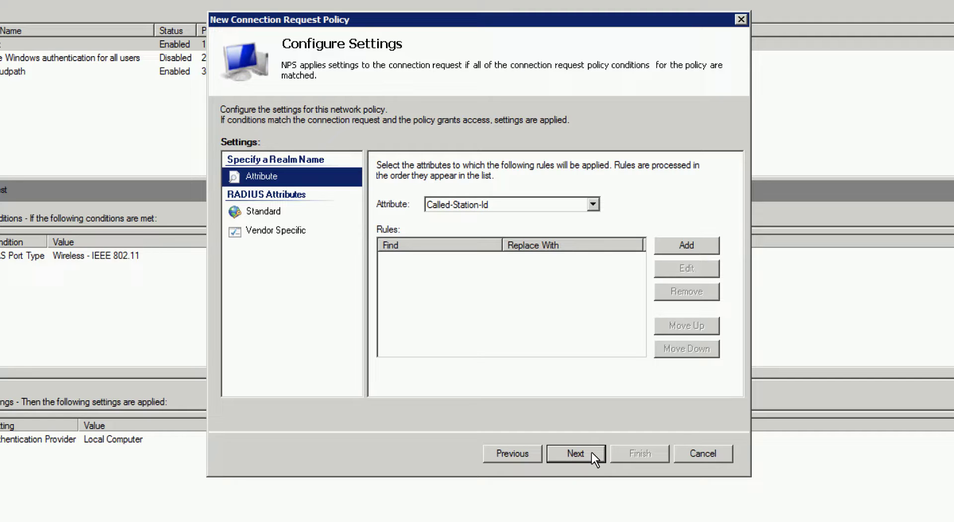
{"action": "left_click", "coordinate": [591, 451]}
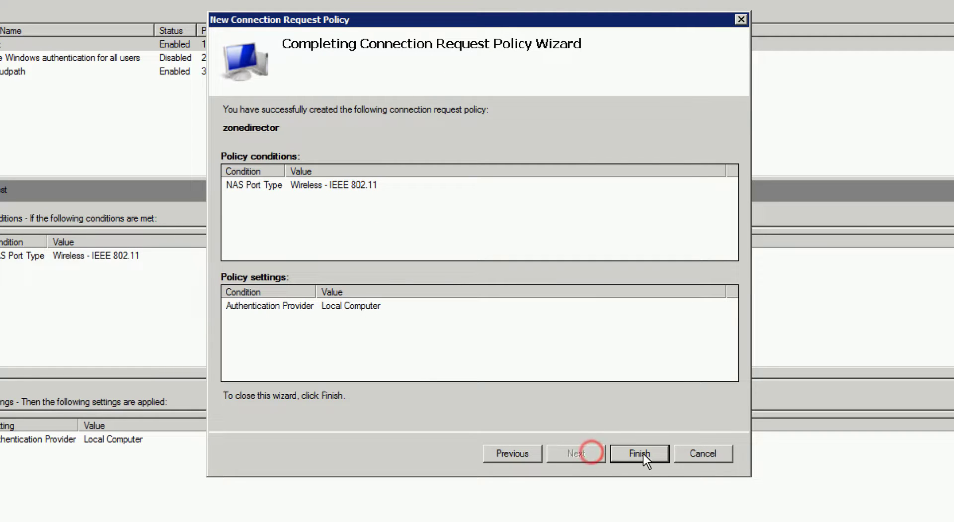
{"action": "left_click", "coordinate": [664, 452]}
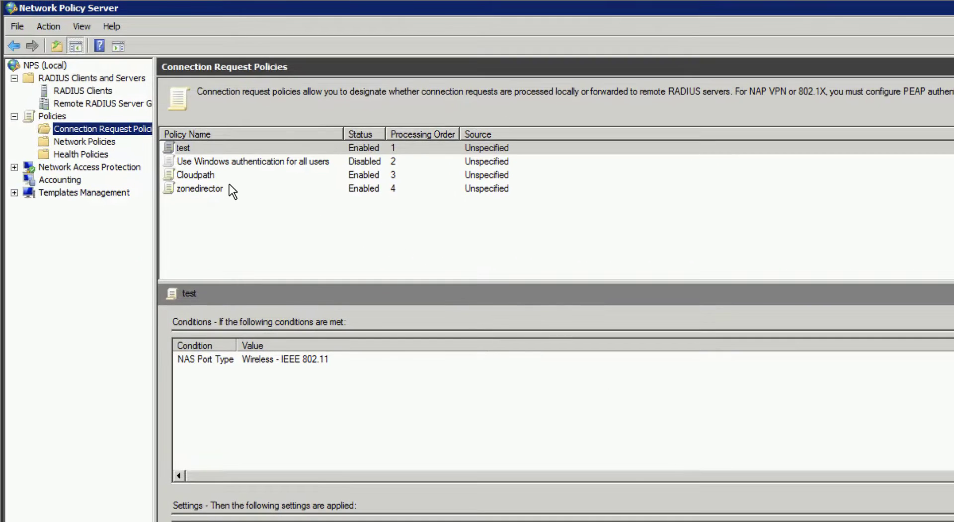
Move the zonedirector connection request policy up three places in the processing order
{"action": "left_click", "coordinate": [229, 187]}
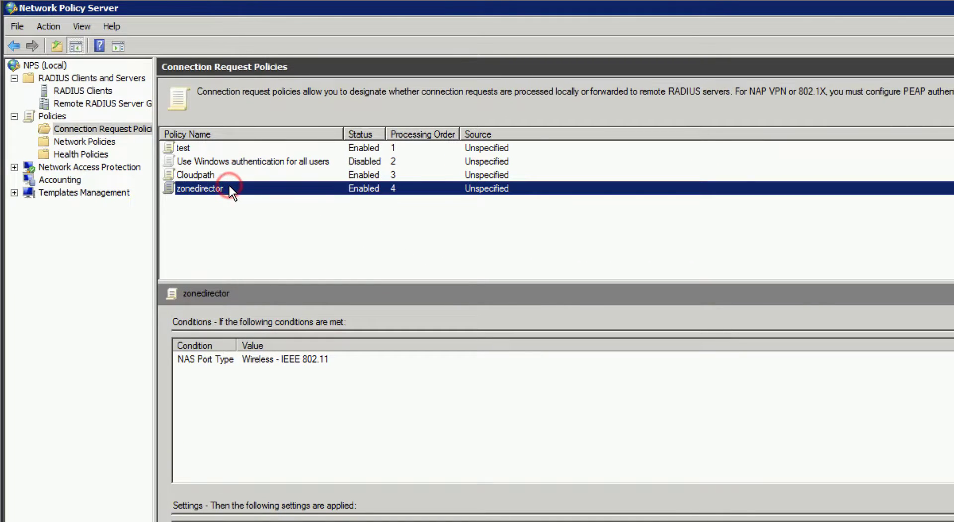
{"action": "right_click", "coordinate": [231, 186]}
{"action": "left_click", "coordinate": [240, 190]}
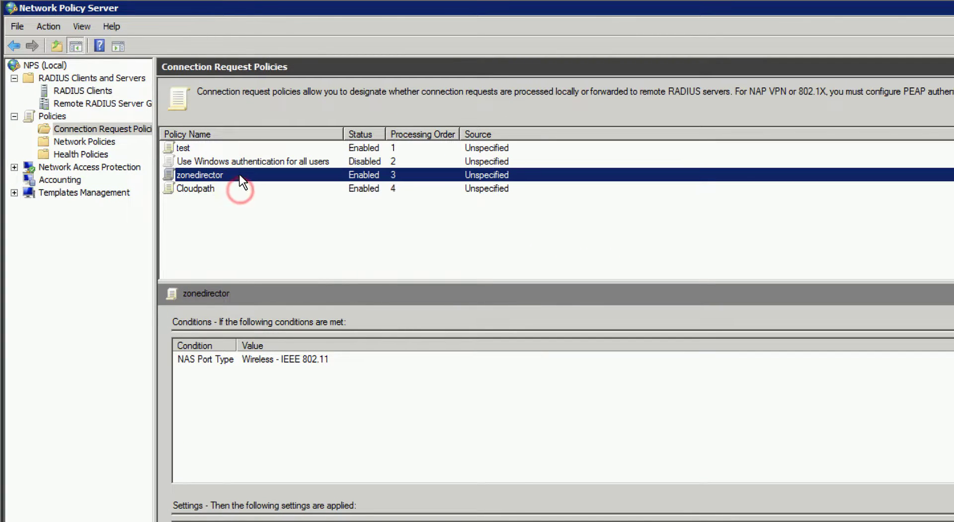
{"action": "right_click", "coordinate": [240, 174]}
{"action": "left_click", "coordinate": [246, 179]}
{"action": "right_click", "coordinate": [239, 158]}
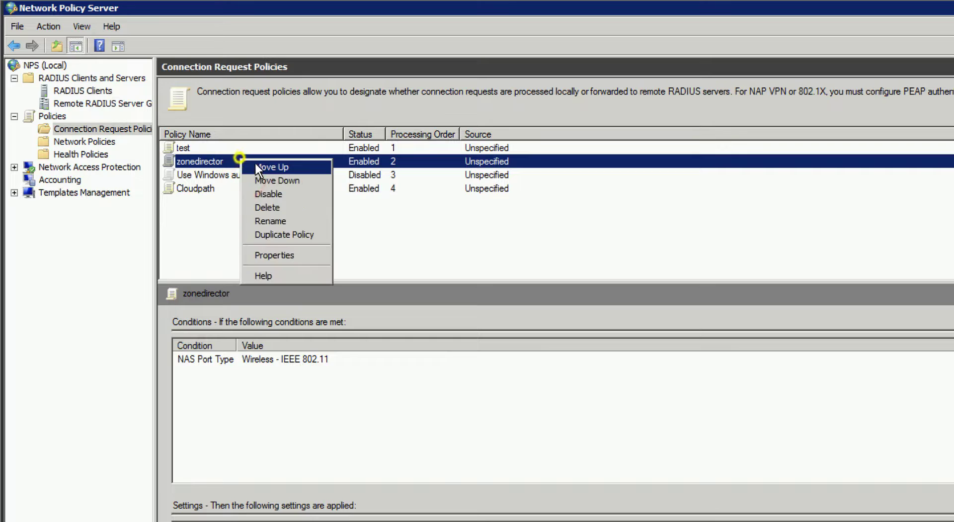
{"action": "left_click", "coordinate": [259, 167]}
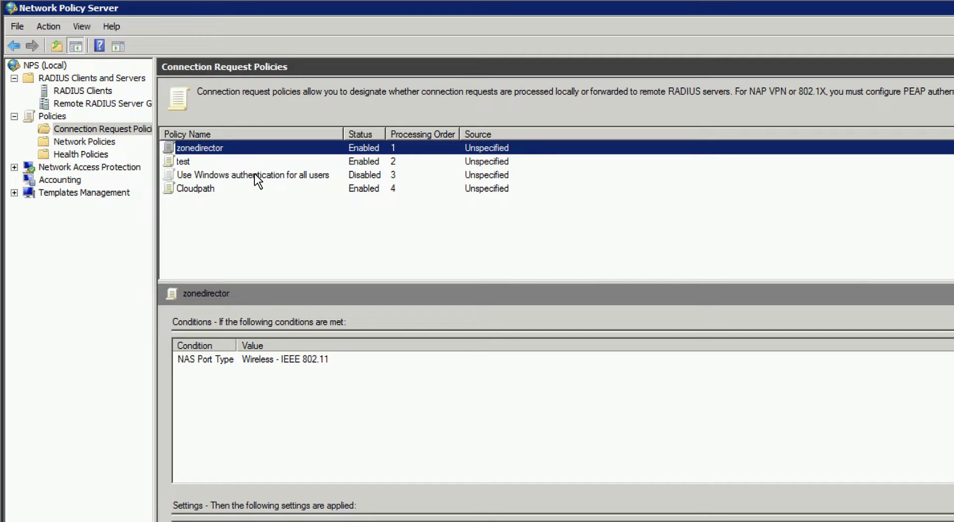
Start a new network policy named 'zonedirector'
{"action": "left_click", "coordinate": [109, 142]}
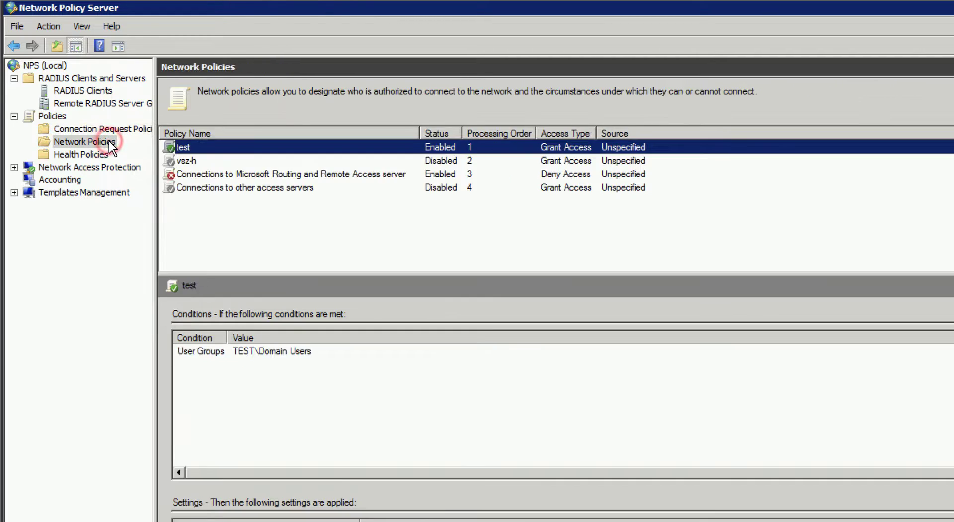
{"action": "right_click", "coordinate": [110, 144]}
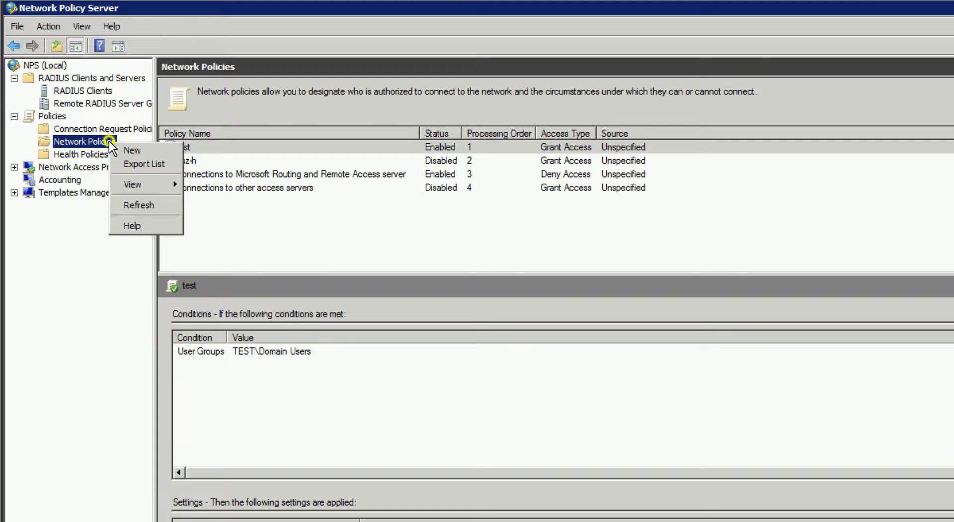
{"action": "left_click", "coordinate": [145, 149]}
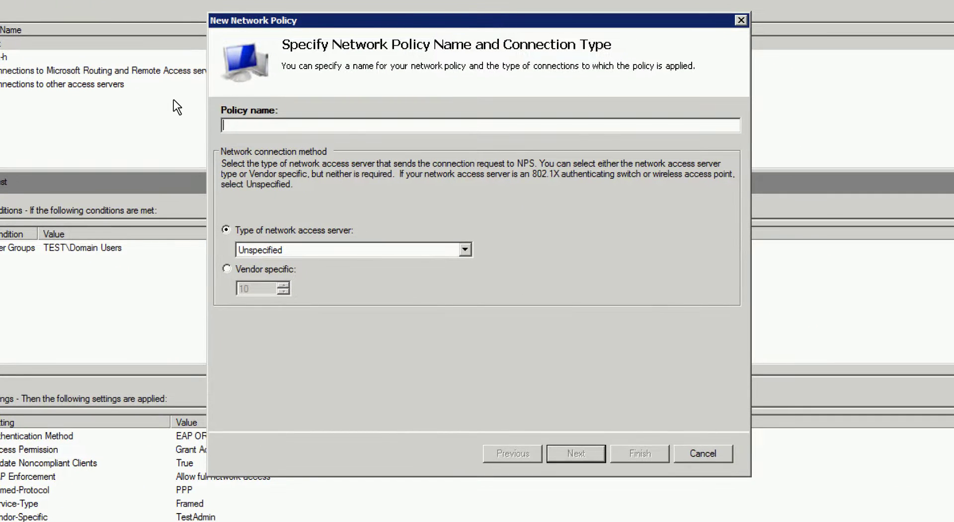
{"action": "type", "text": "zonedirector"}
{"action": "left_click", "coordinate": [597, 455]}
Add a User Groups condition for TEST\Domain Users and keep access granted
{"action": "left_click", "coordinate": [595, 387]}
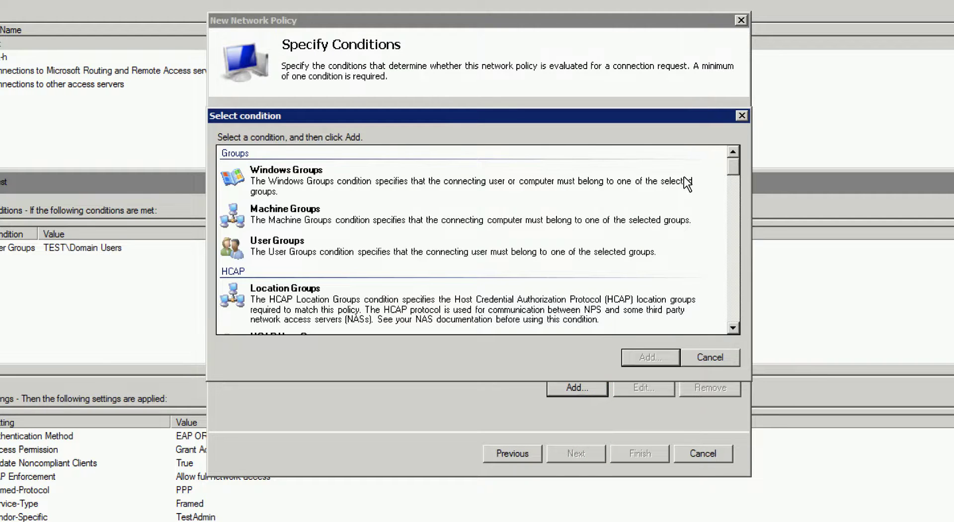
{"action": "left_click", "coordinate": [481, 251]}
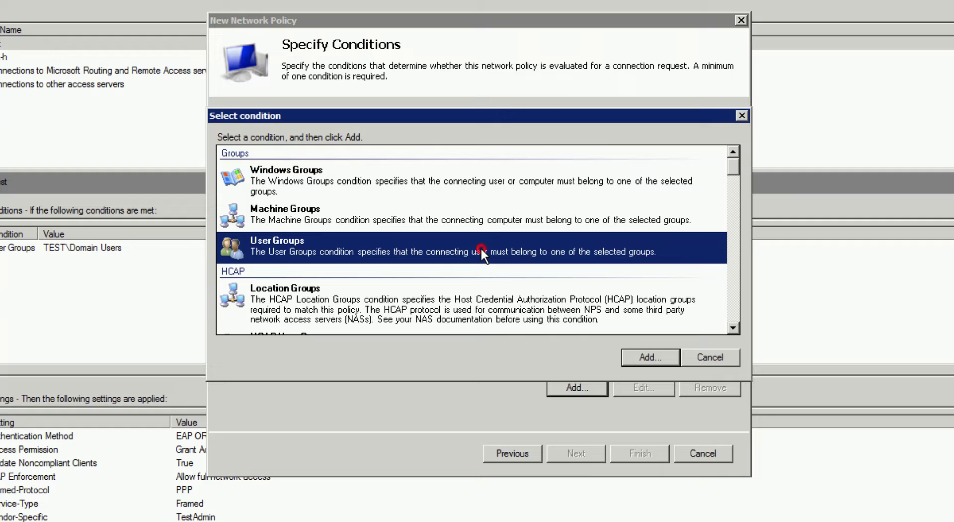
{"action": "left_click", "coordinate": [666, 356]}
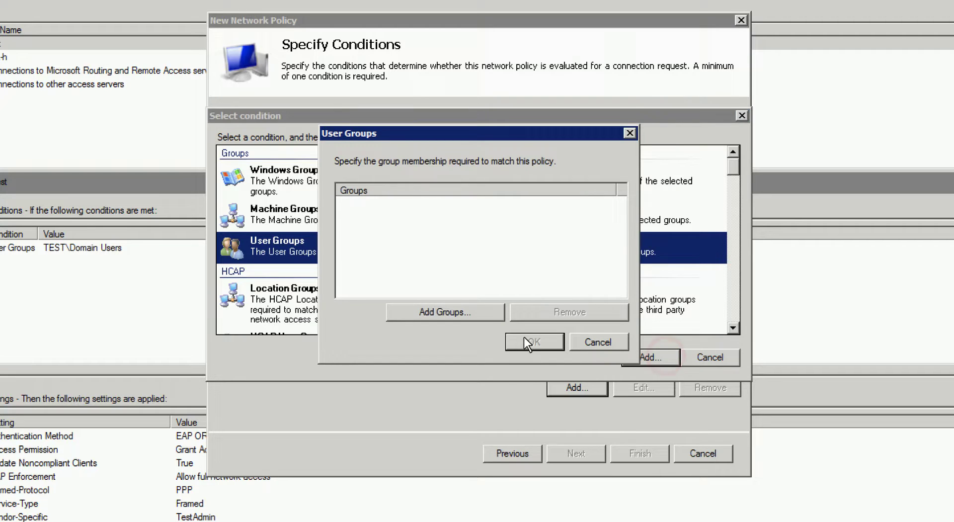
{"action": "left_click", "coordinate": [481, 309]}
{"action": "type", "text": "domain"}
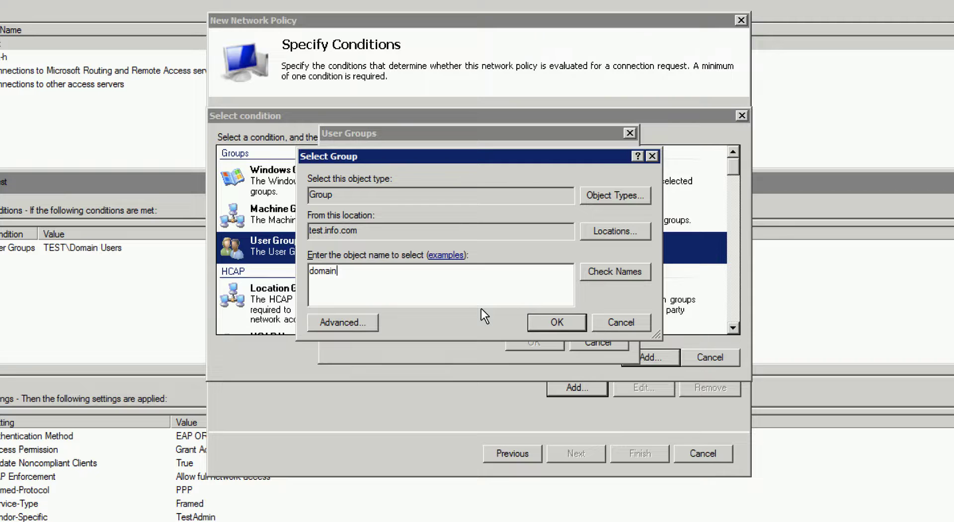
{"action": "left_click", "coordinate": [629, 270]}
{"action": "left_click", "coordinate": [358, 262]}
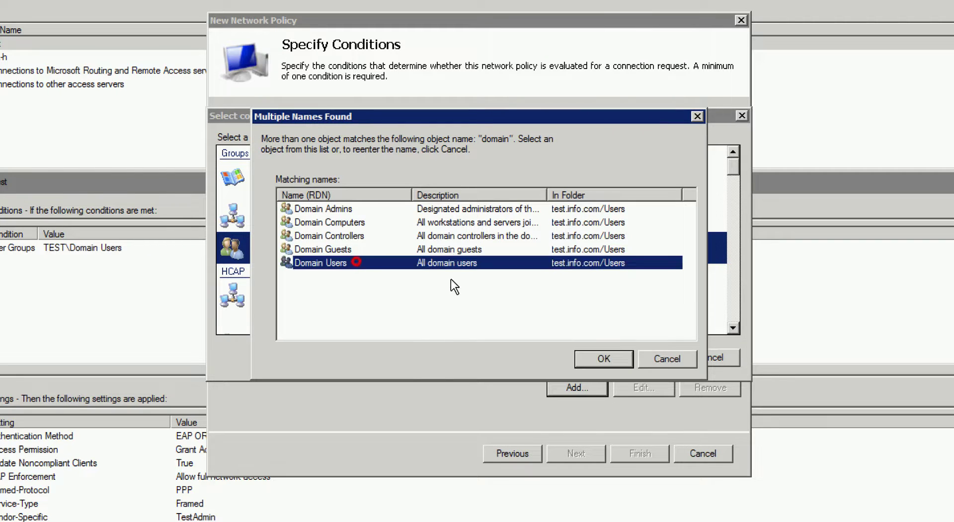
{"action": "left_click", "coordinate": [619, 356]}
{"action": "left_click", "coordinate": [562, 323]}
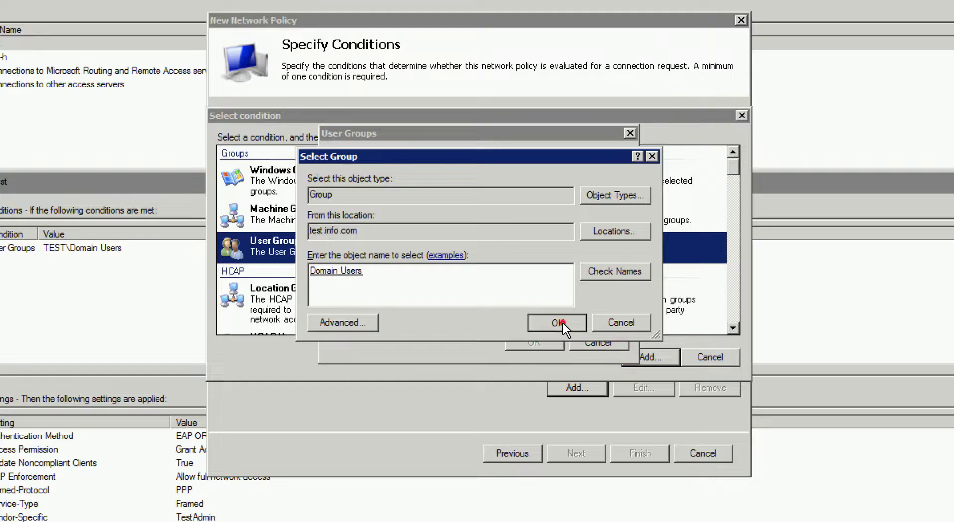
{"action": "left_click", "coordinate": [547, 337]}
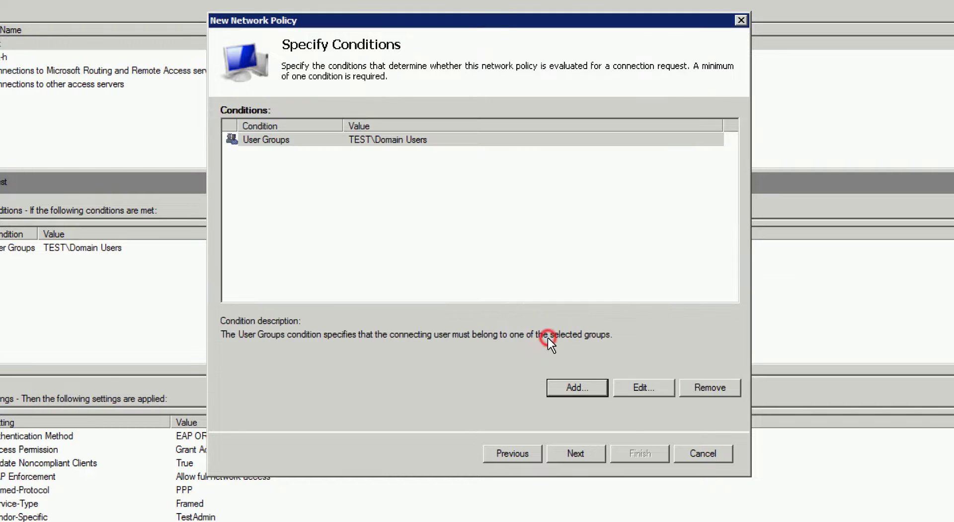
{"action": "left_click", "coordinate": [592, 450]}
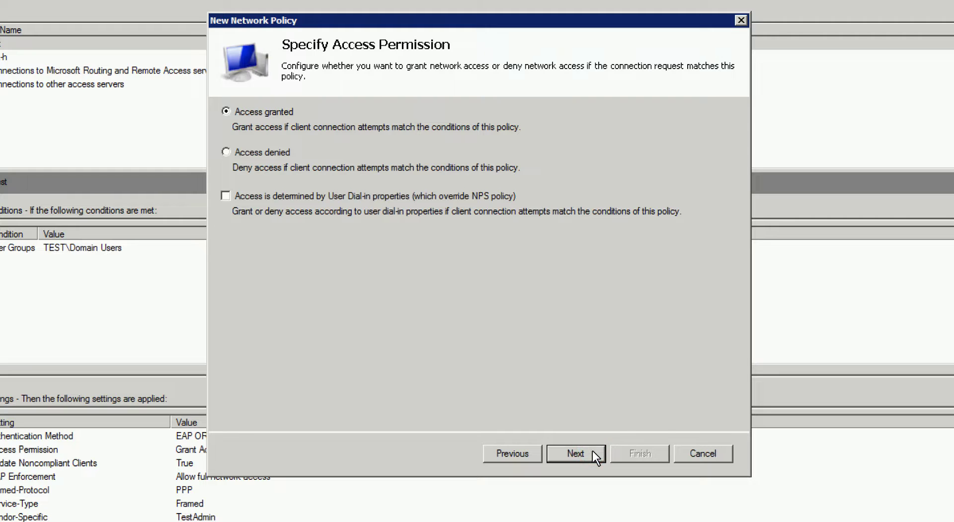
{"action": "left_click", "coordinate": [592, 450]}
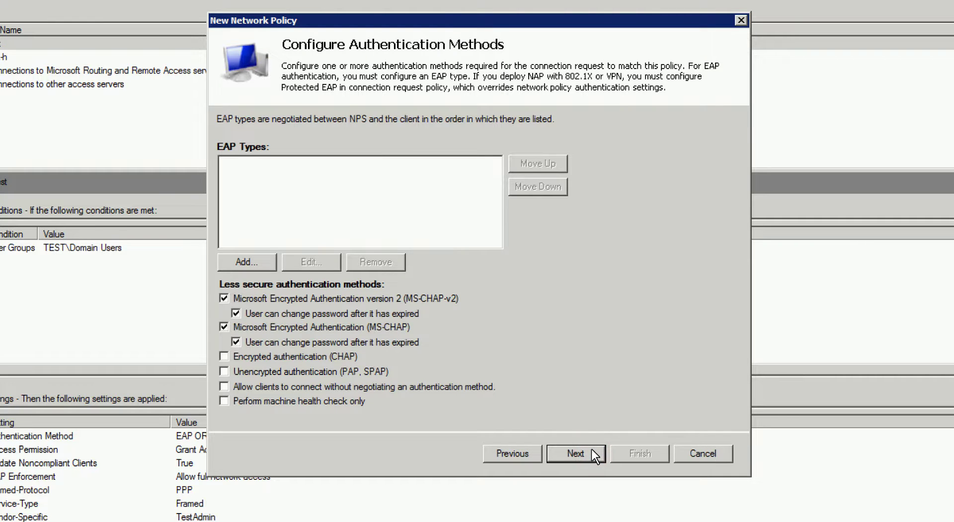
Add PEAP using the WIN-H1SIKB5HBPP.test.info.com server certificate
{"action": "left_click", "coordinate": [264, 261]}
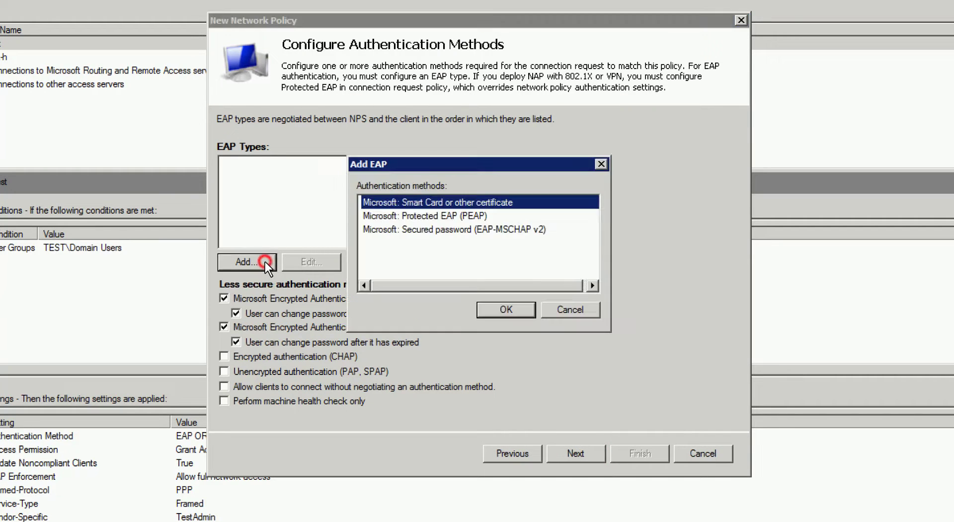
{"action": "left_click", "coordinate": [454, 214]}
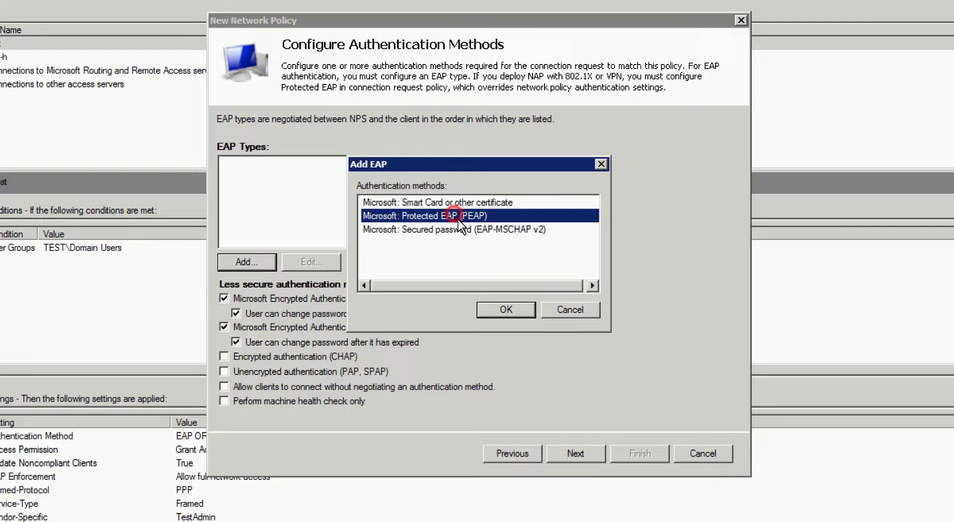
{"action": "left_click", "coordinate": [523, 311]}
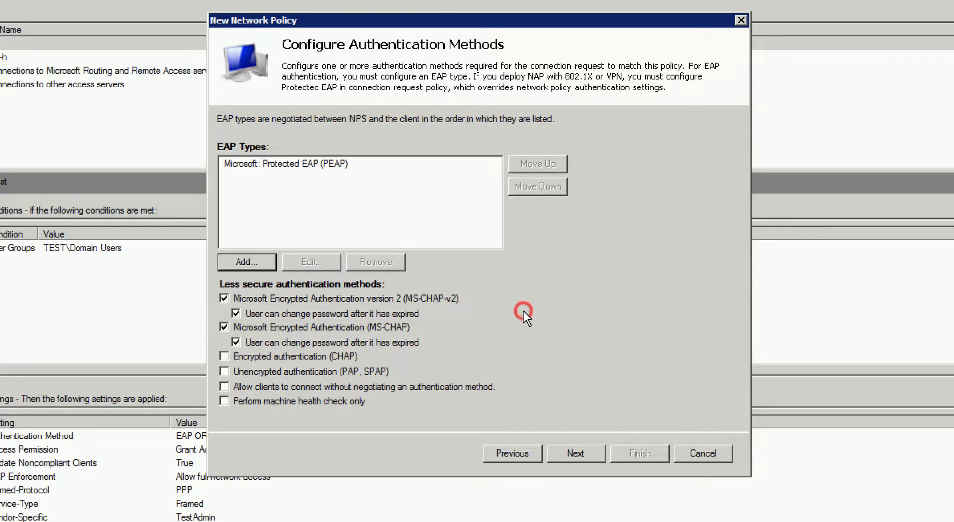
{"action": "left_click", "coordinate": [329, 165]}
{"action": "left_click", "coordinate": [324, 264]}
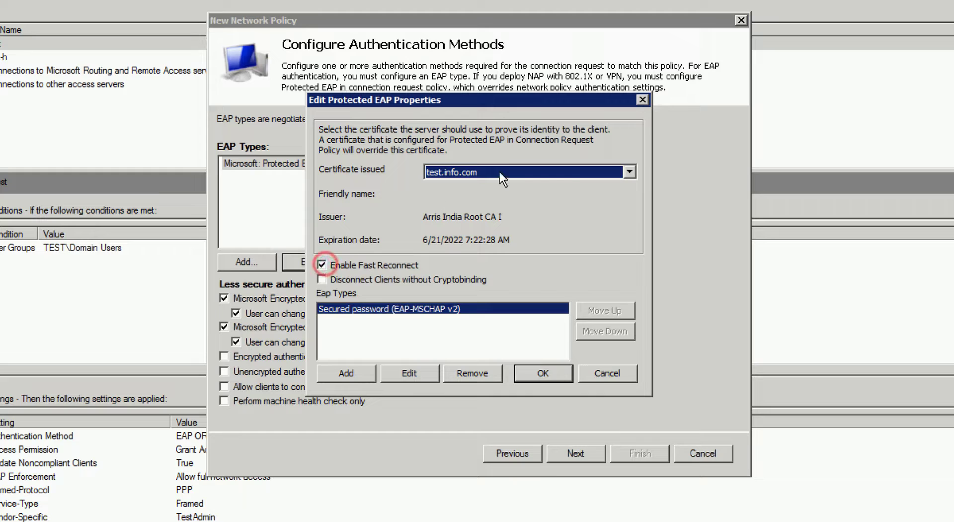
{"action": "left_click", "coordinate": [629, 172]}
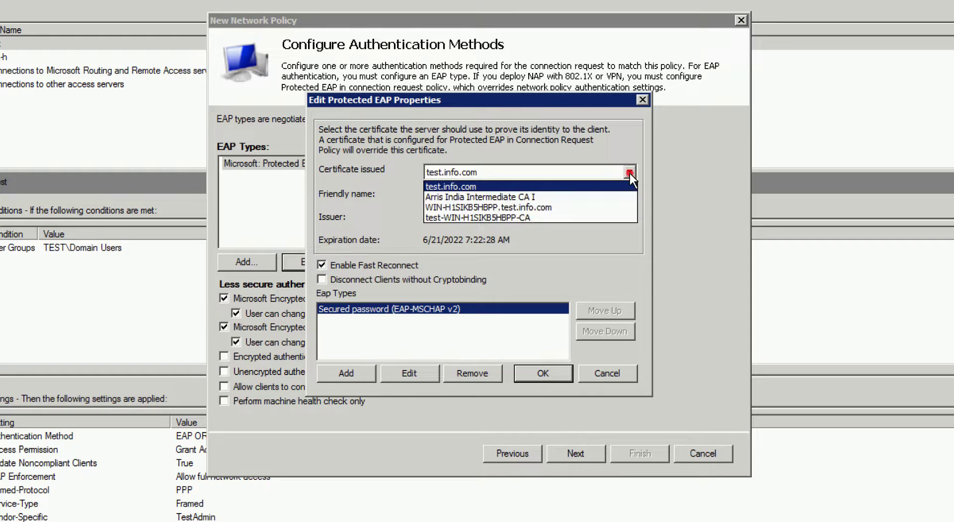
{"action": "left_click", "coordinate": [622, 202]}
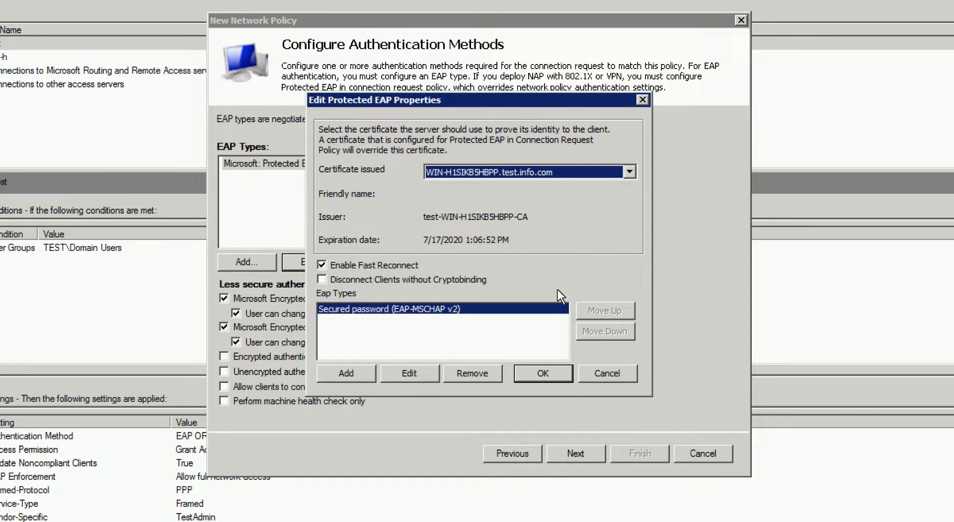
{"action": "left_click", "coordinate": [545, 369]}
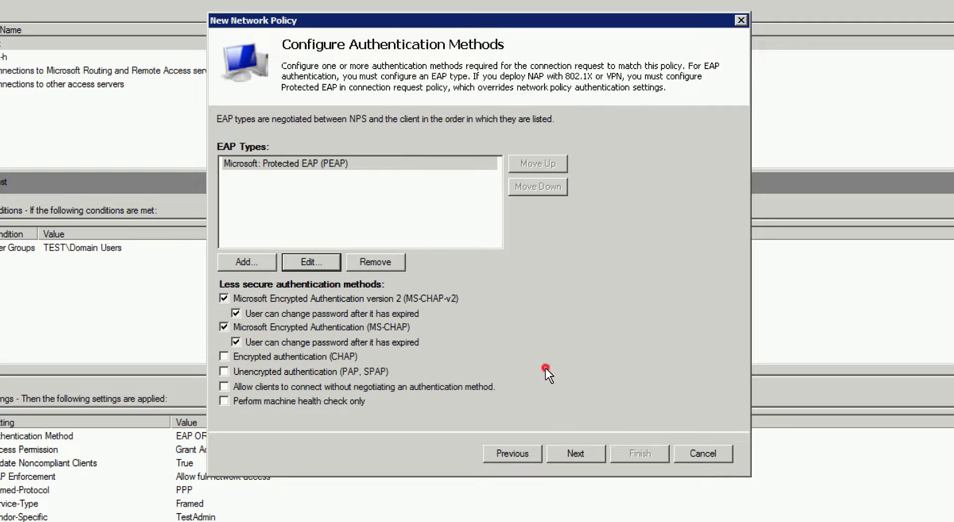
Add EAP-MSCHAP v2, allow CHAP and PAP/SPAP, and decline the help topic
{"action": "left_click", "coordinate": [251, 259]}
{"action": "left_click", "coordinate": [484, 217]}
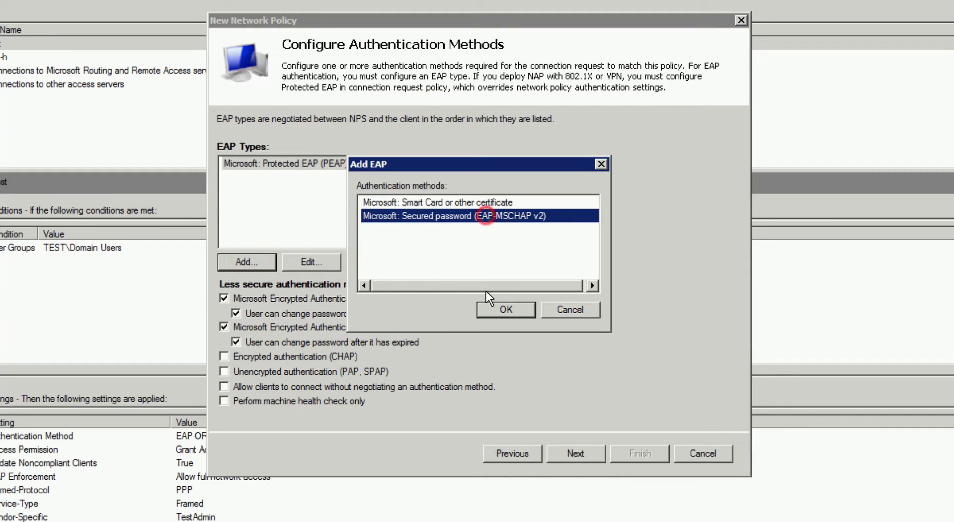
{"action": "left_click", "coordinate": [494, 305]}
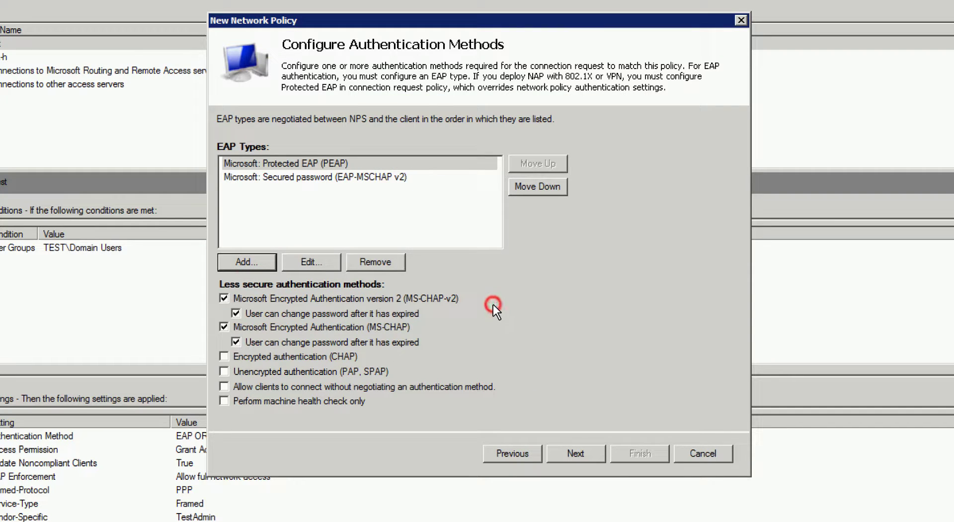
{"action": "left_click", "coordinate": [316, 355]}
{"action": "left_click", "coordinate": [315, 369]}
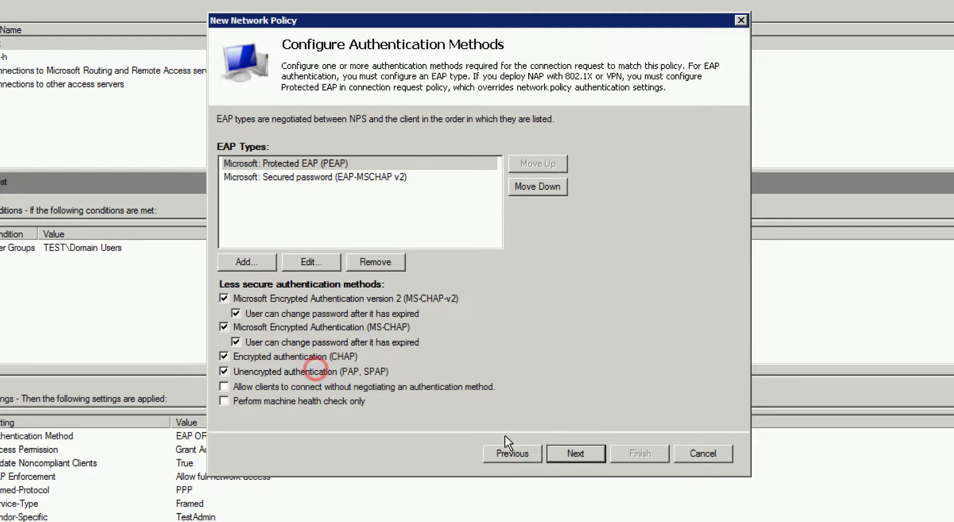
{"action": "left_click", "coordinate": [589, 455]}
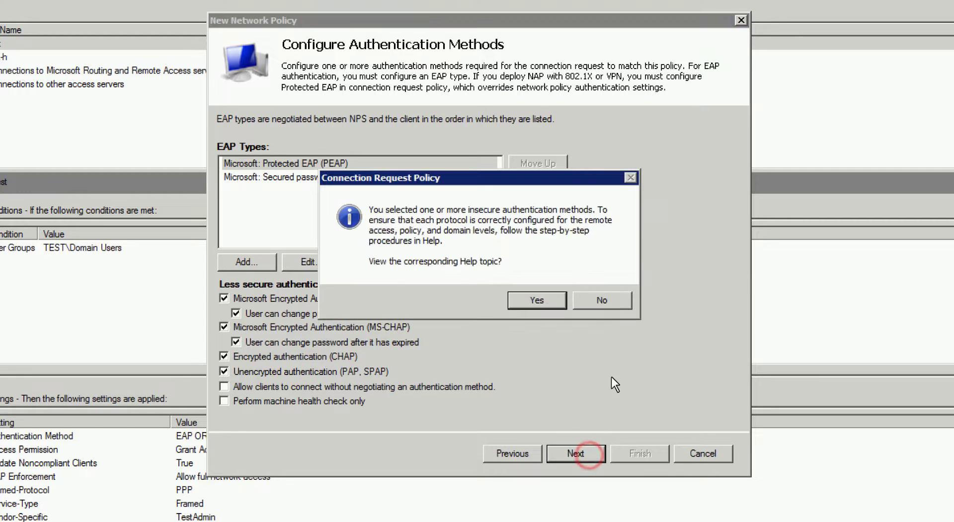
{"action": "left_click", "coordinate": [625, 302]}
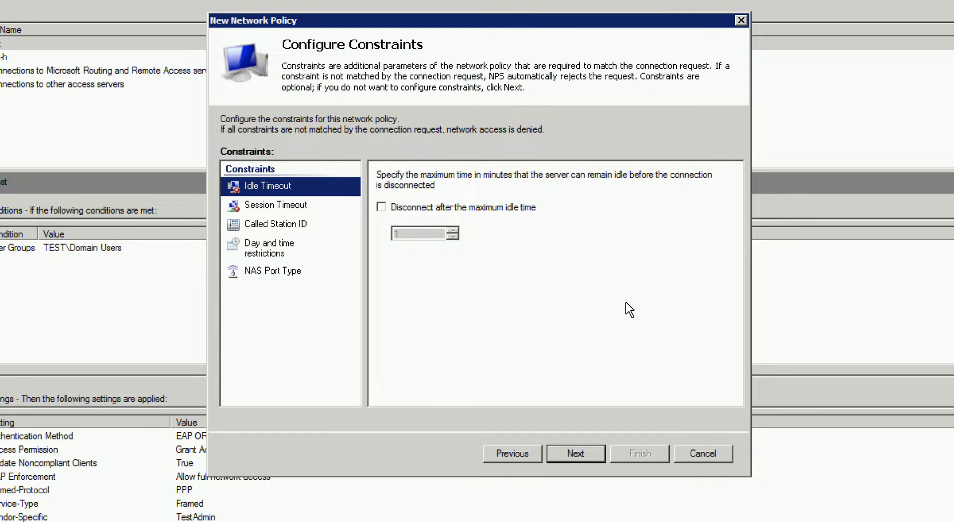
Skip constraints and add a Tunnel-Type attribute set to 802.1x Virtual LANs (VLAN)
{"action": "left_click", "coordinate": [589, 453]}
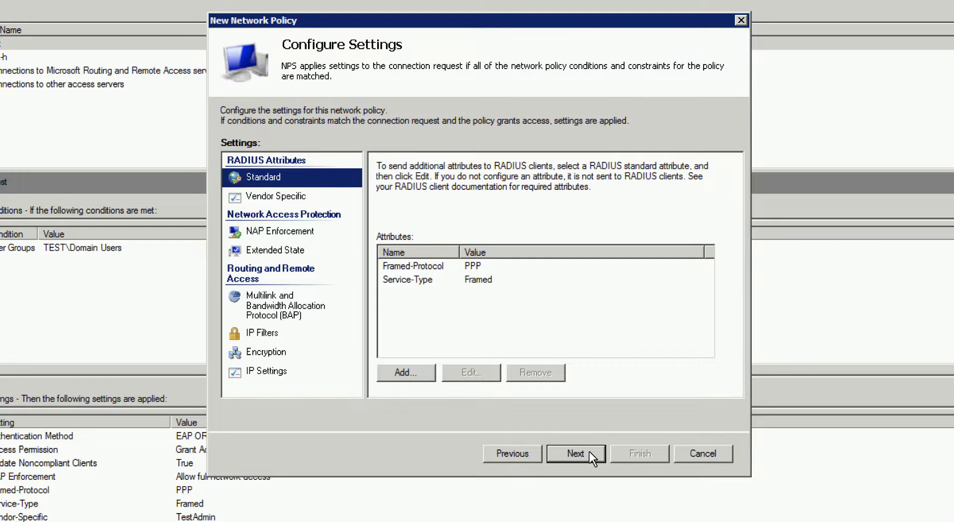
{"action": "left_click", "coordinate": [409, 373]}
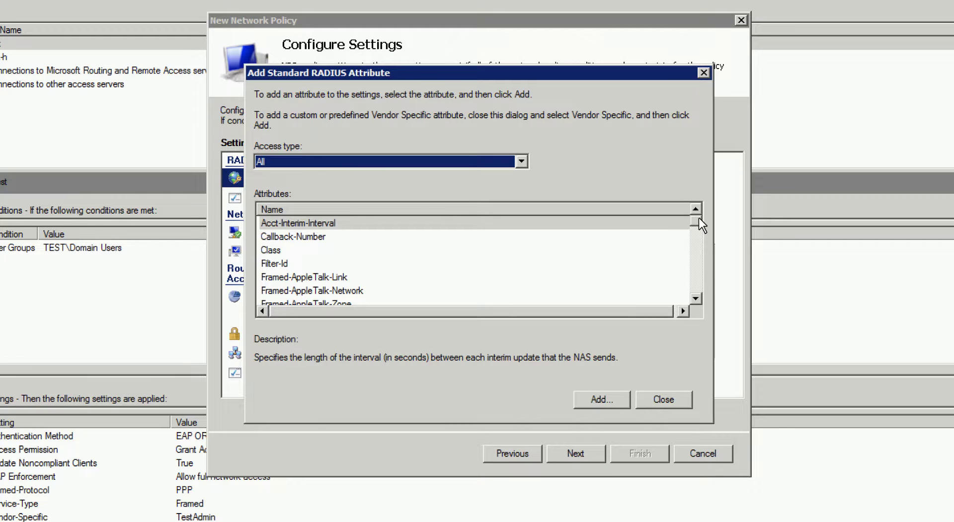
{"action": "left_click_drag", "start_coordinate": [698, 217], "coordinate": [698, 303]}
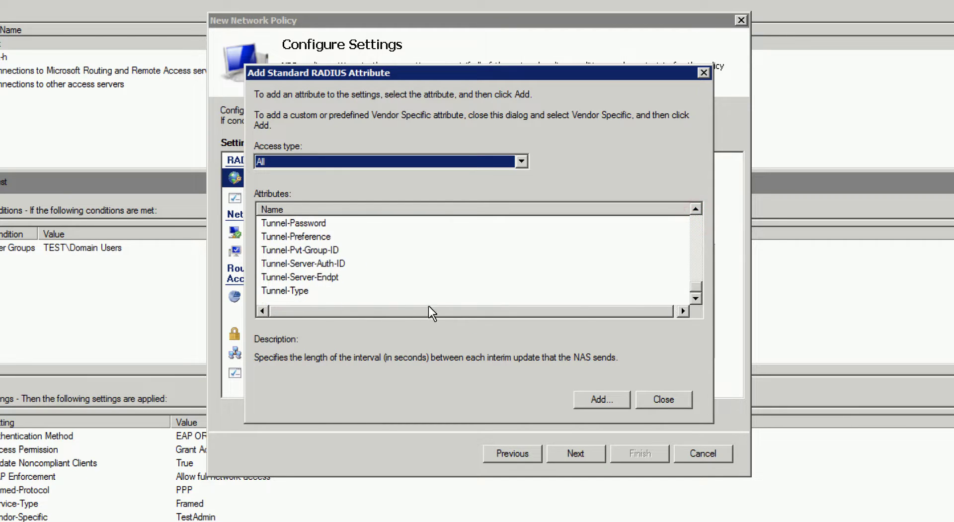
{"action": "left_click", "coordinate": [318, 290]}
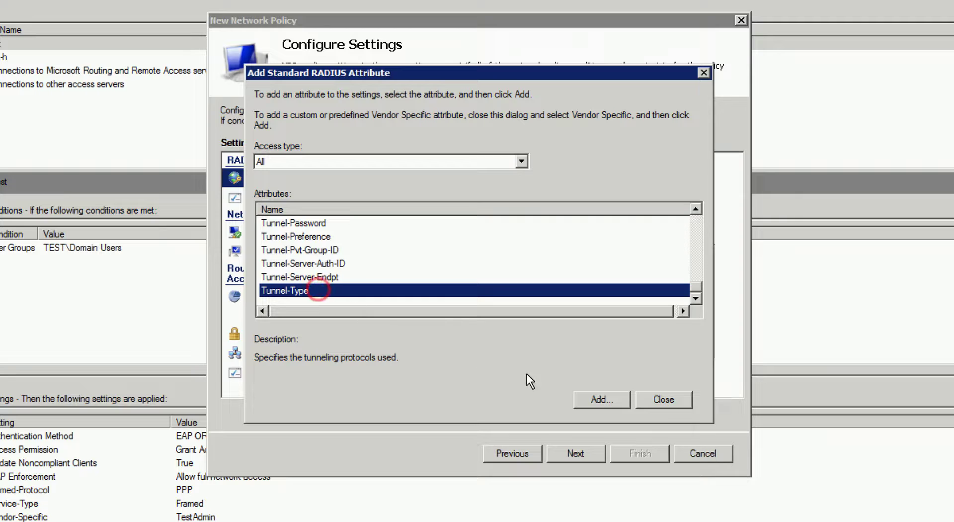
{"action": "left_click", "coordinate": [601, 399]}
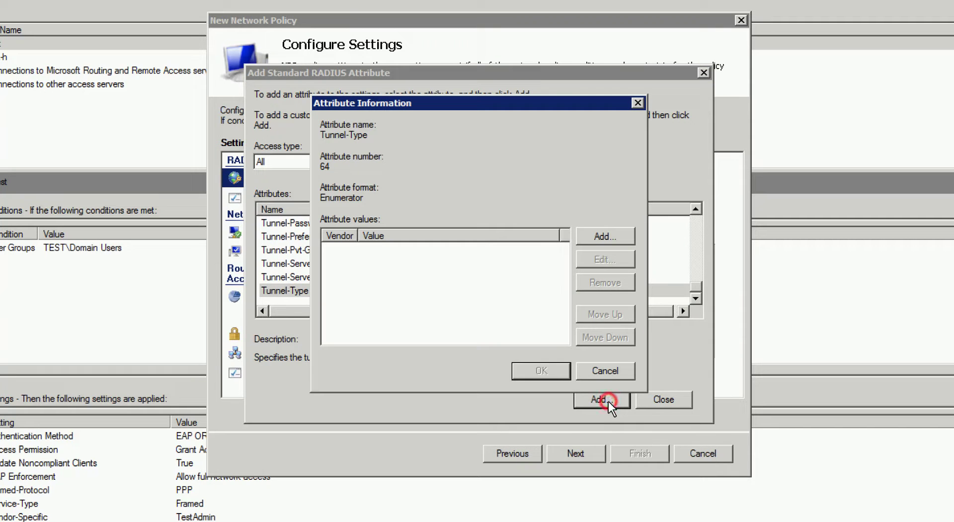
{"action": "left_click", "coordinate": [614, 233]}
{"action": "left_click", "coordinate": [428, 284]}
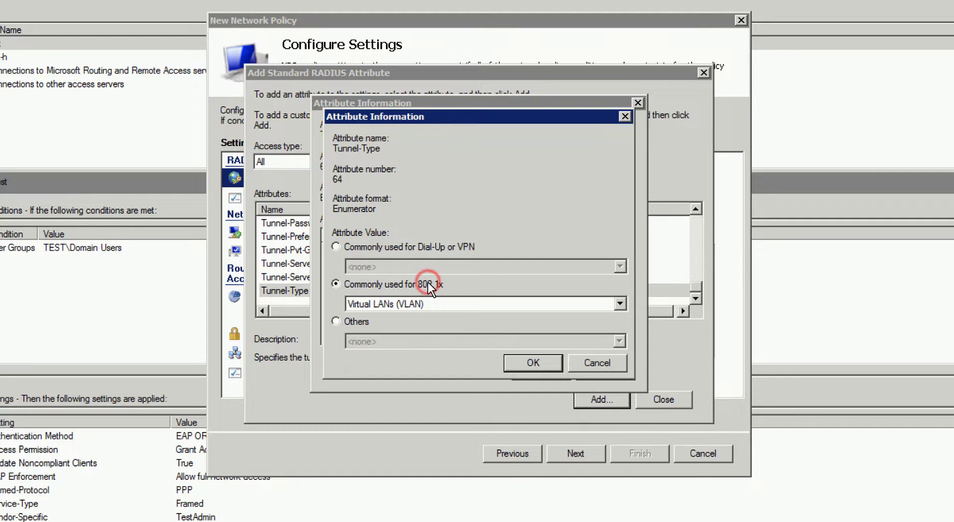
{"action": "left_click", "coordinate": [532, 363]}
{"action": "left_click", "coordinate": [538, 365]}
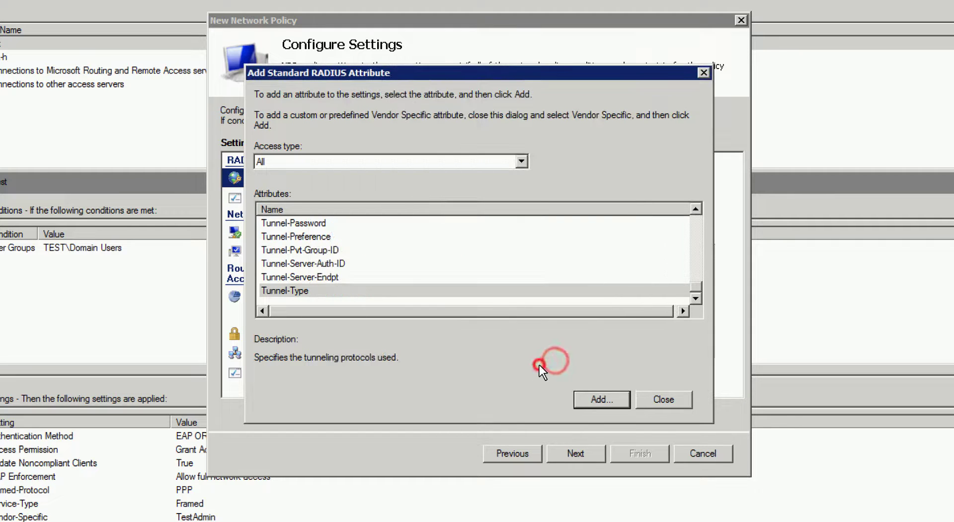
{"action": "left_click", "coordinate": [269, 250]}
Add the Tunnel-Pvt-Group-ID attribute with value 1000
{"action": "left_click", "coordinate": [614, 399]}
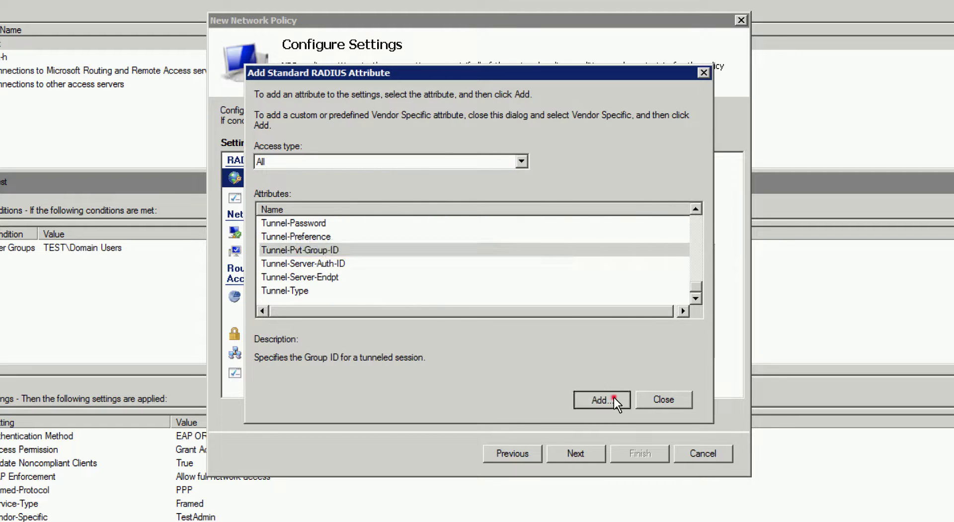
{"action": "left_click", "coordinate": [611, 235]}
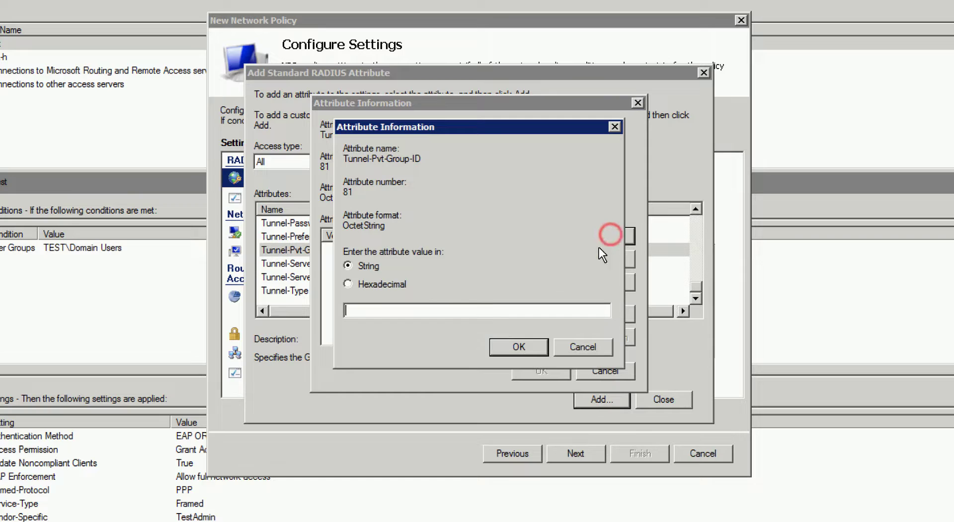
{"action": "left_click", "coordinate": [492, 309]}
{"action": "type", "text": "1000"}
{"action": "left_click", "coordinate": [518, 347]}
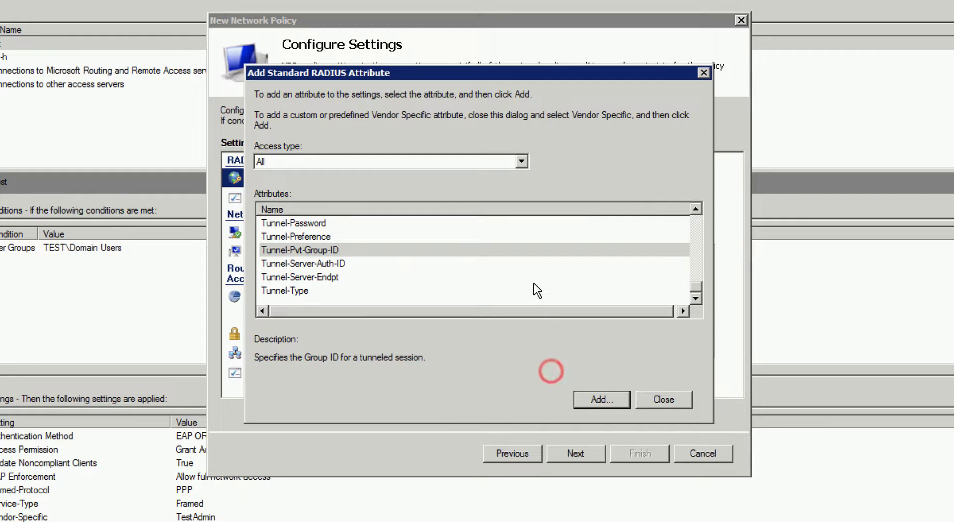
Add the Tunnel-Medium-Type attribute set to 802 and close the attribute list
{"action": "left_click", "coordinate": [695, 208]}
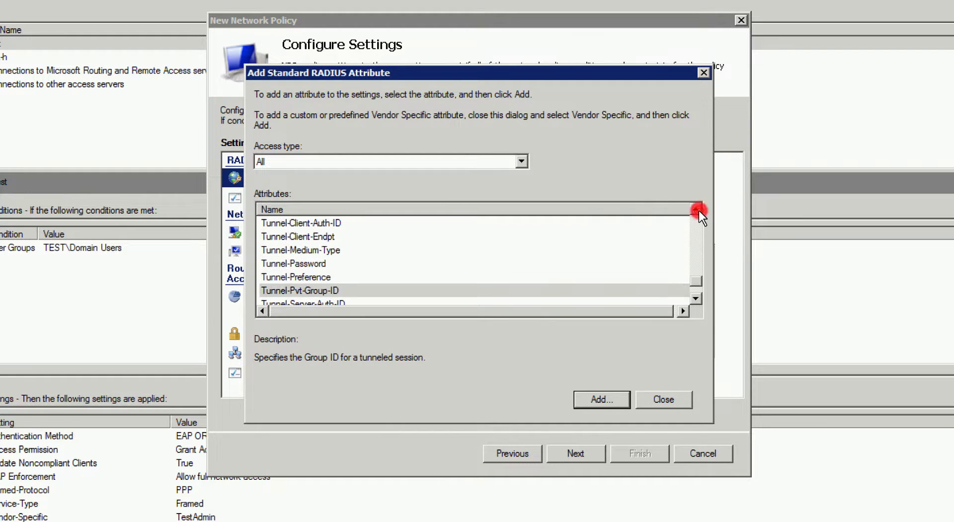
{"action": "left_click", "coordinate": [364, 251]}
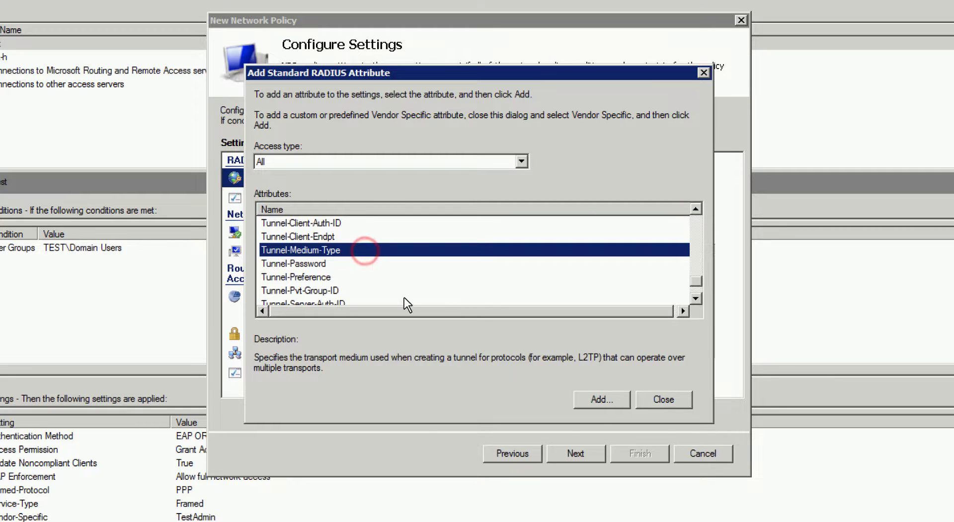
{"action": "left_click", "coordinate": [613, 399]}
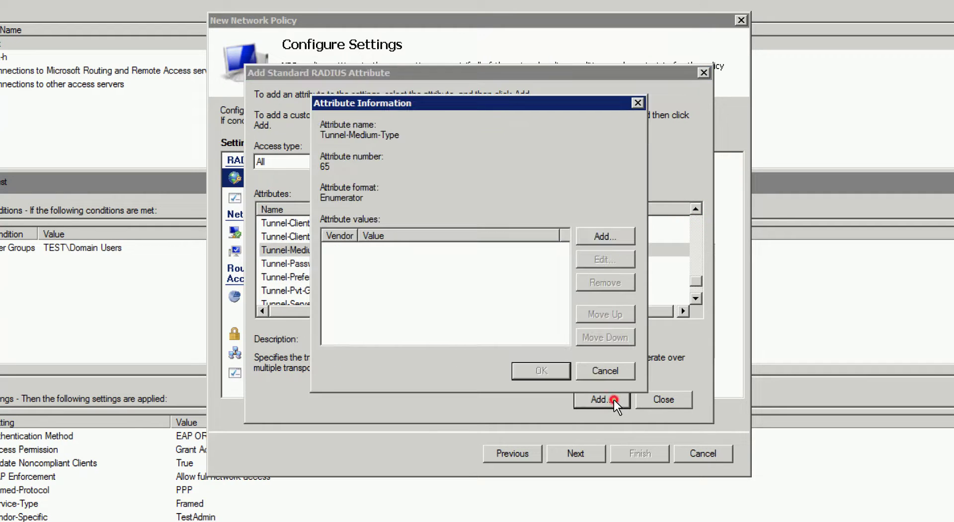
{"action": "left_click", "coordinate": [625, 235]}
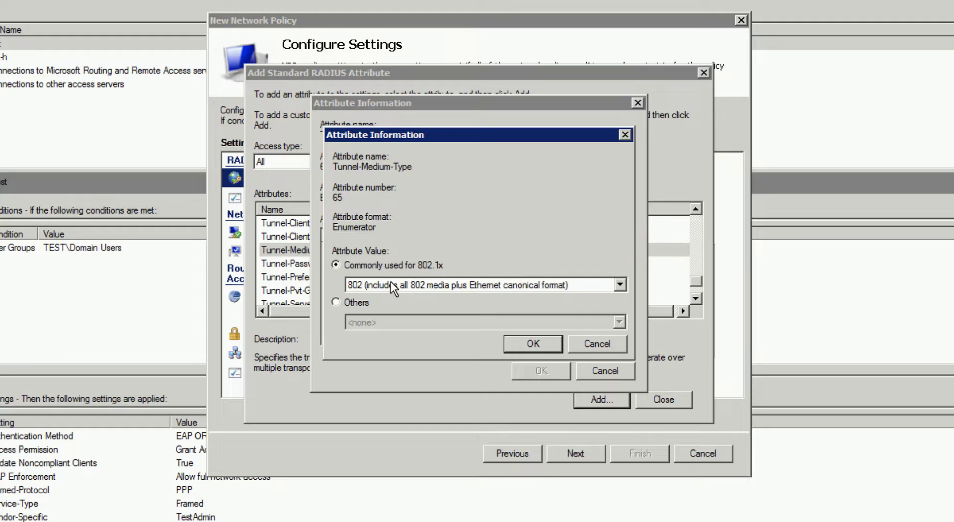
{"action": "left_click", "coordinate": [533, 344]}
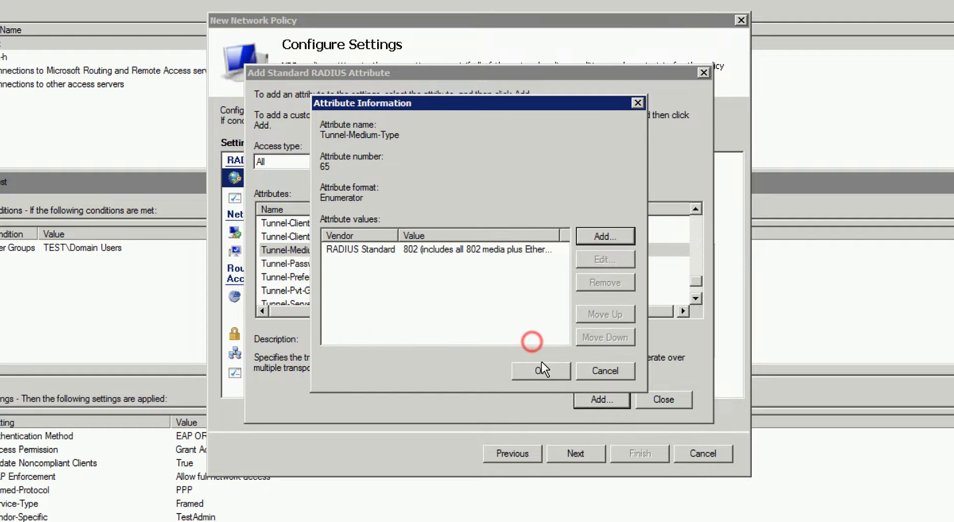
{"action": "left_click", "coordinate": [542, 368]}
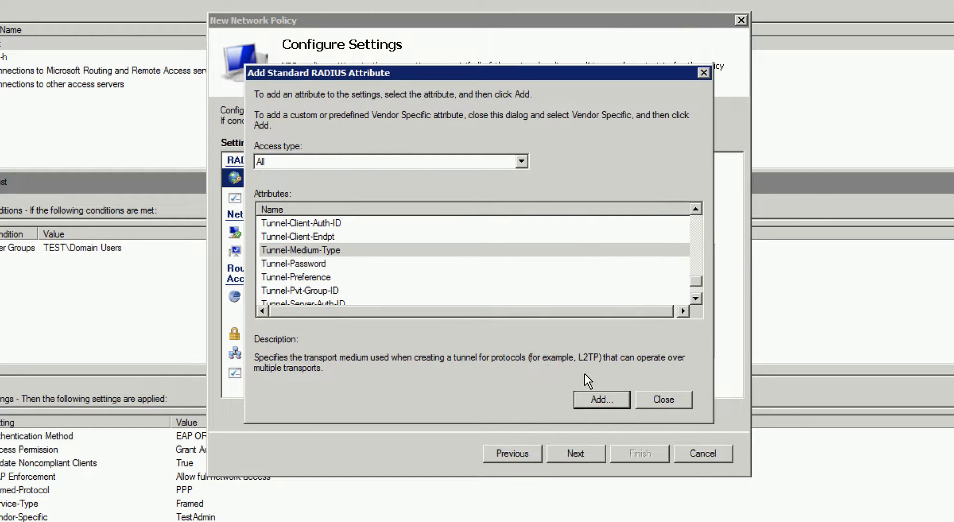
{"action": "left_click", "coordinate": [664, 399]}
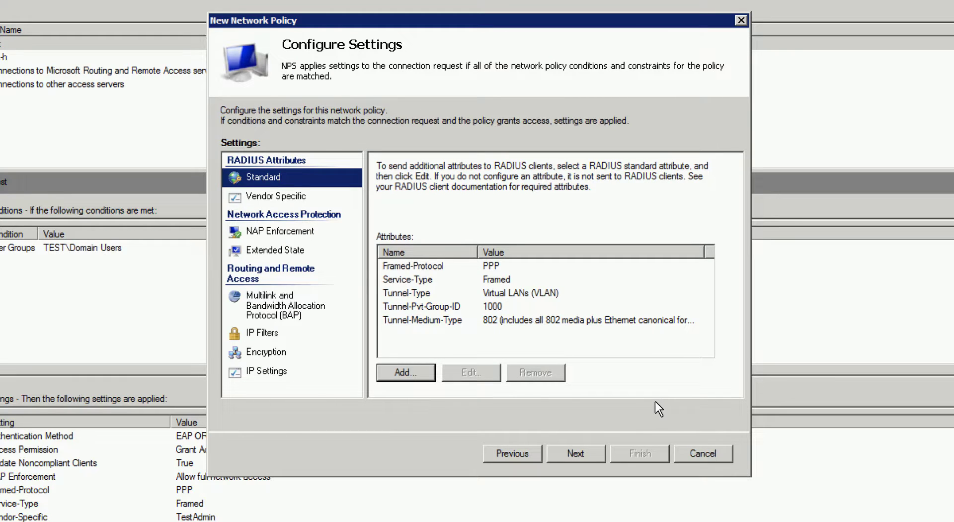
Finish the zonedirector network policy and move it up four places to processing order 1
{"action": "left_click", "coordinate": [597, 453]}
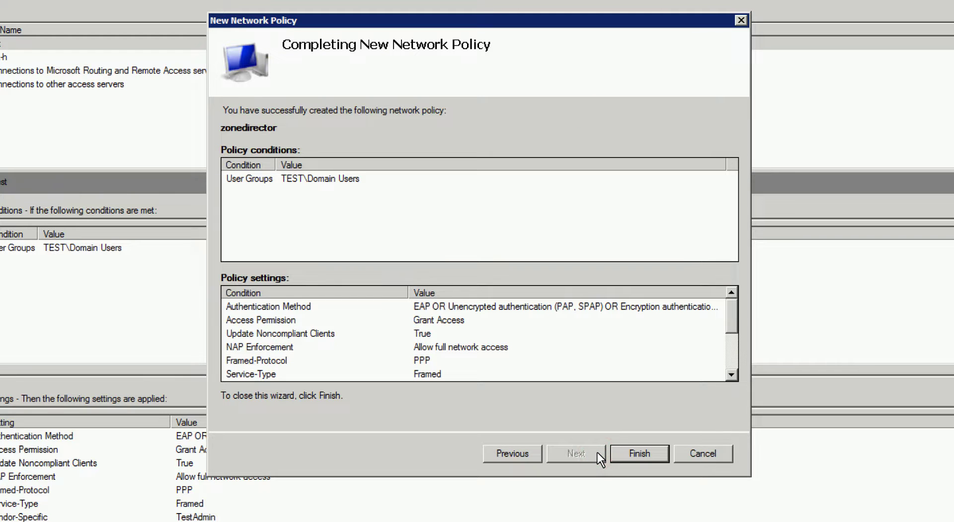
{"action": "left_click", "coordinate": [640, 453]}
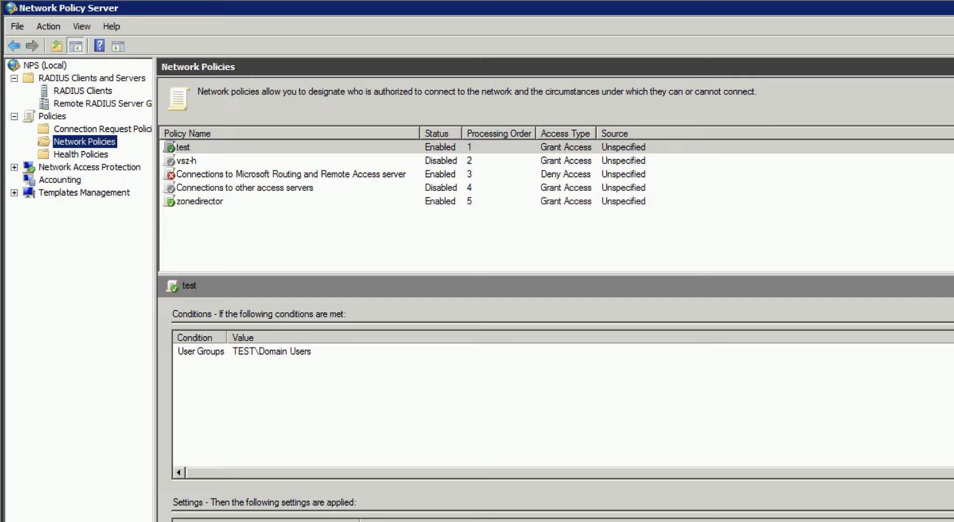
{"action": "left_click", "coordinate": [219, 201]}
{"action": "right_click", "coordinate": [220, 201]}
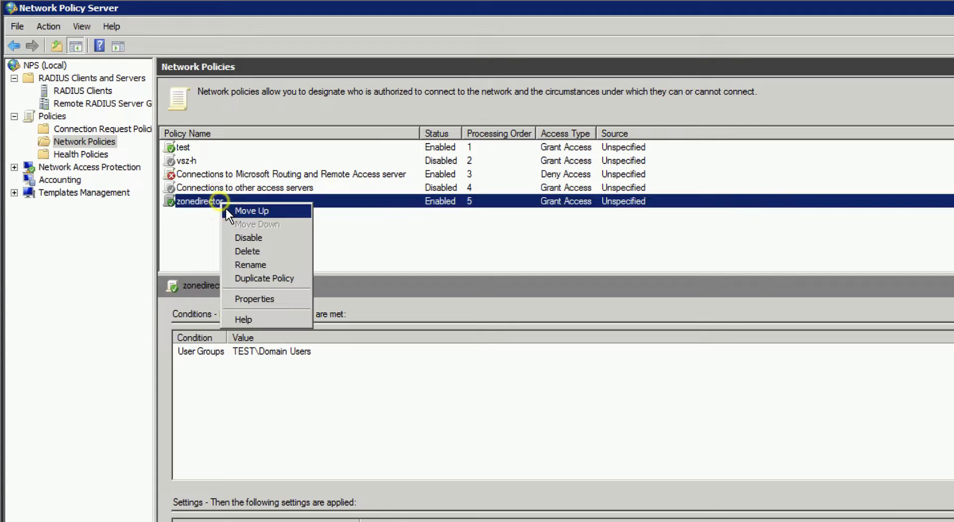
{"action": "left_click", "coordinate": [227, 207]}
{"action": "right_click", "coordinate": [228, 186]}
{"action": "left_click", "coordinate": [240, 191]}
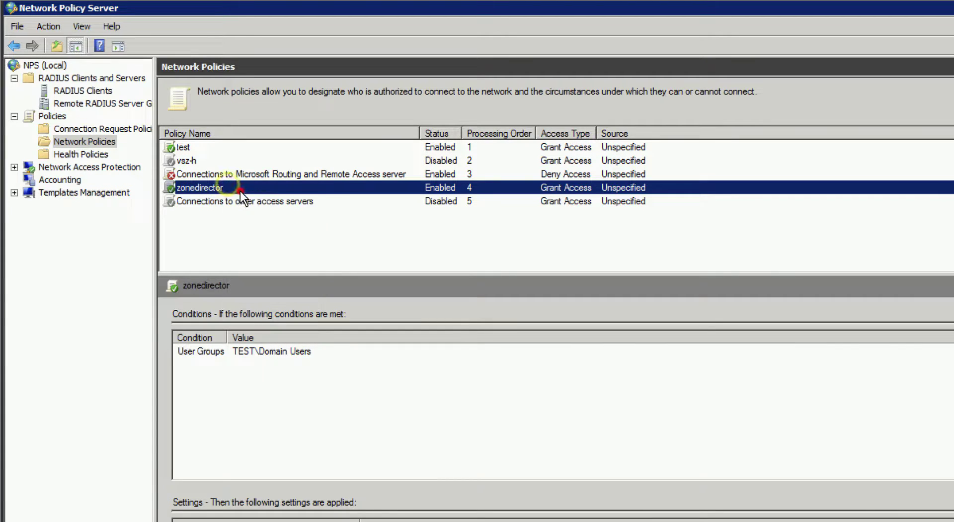
{"action": "right_click", "coordinate": [228, 172]}
{"action": "left_click", "coordinate": [241, 182]}
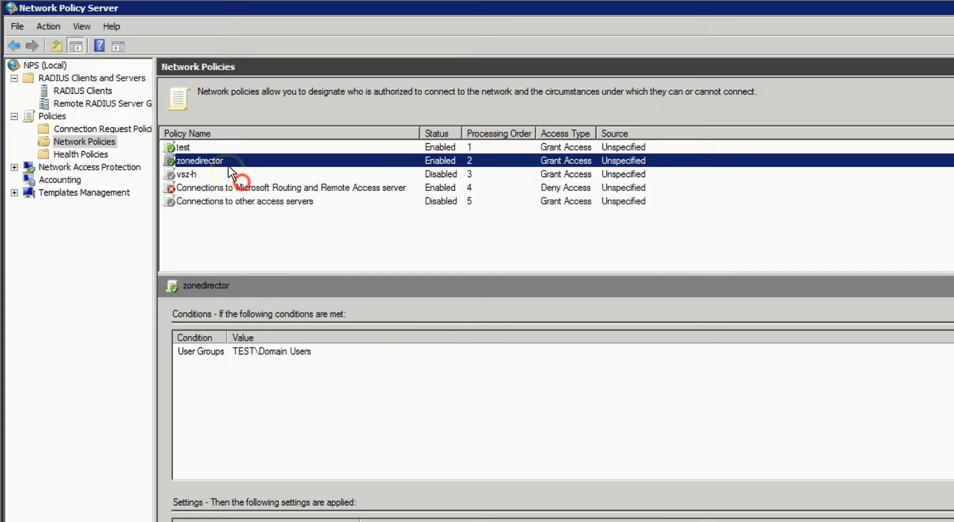
{"action": "right_click", "coordinate": [222, 159]}
{"action": "left_click", "coordinate": [236, 166]}
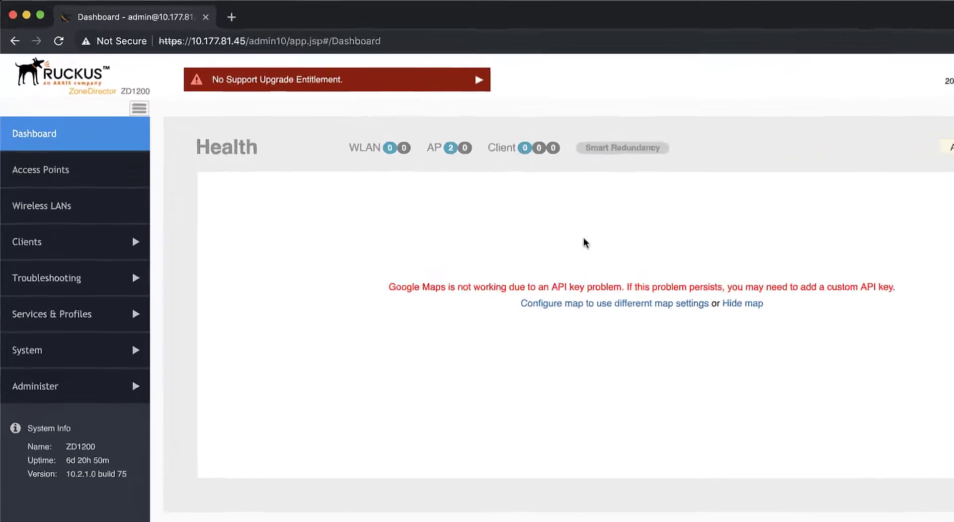
Expand Services & Profiles in the sidebar and open the empty AAA Servers page
{"action": "left_click", "coordinate": [158, 366]}
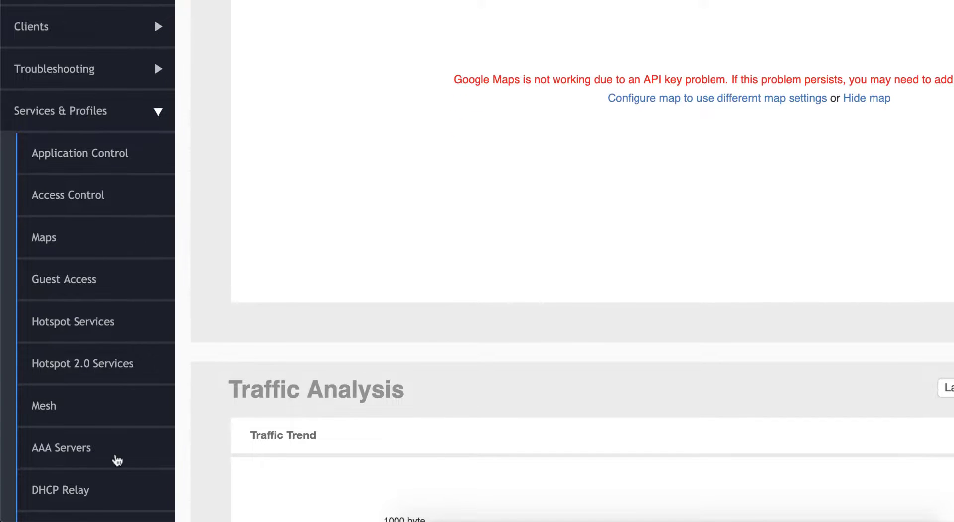
{"action": "left_click", "coordinate": [115, 456]}
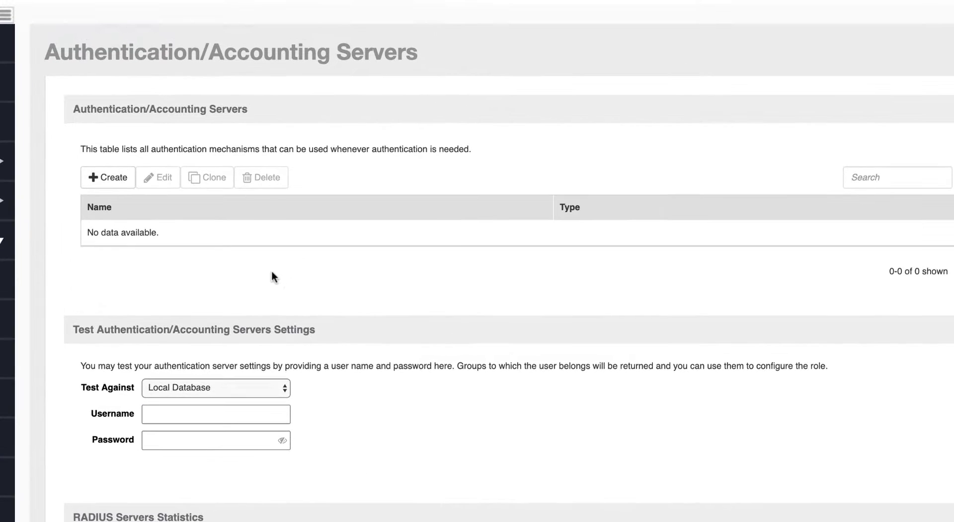
Create RADIUS server 'RadiusZD' at 10.177.89.144 port 1812 with its shared secret
{"action": "left_click", "coordinate": [106, 172]}
{"action": "type", "text": "Radiu"}
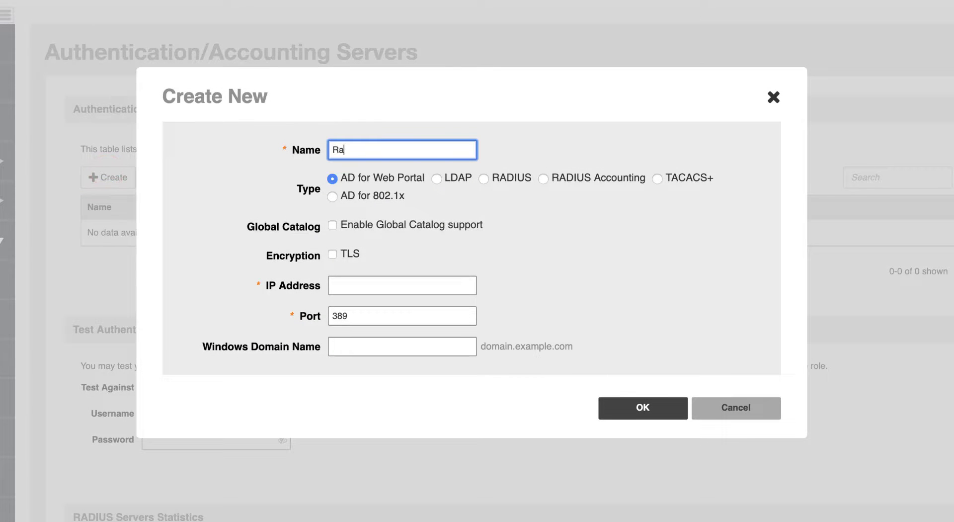
{"action": "type", "text": "sZD"}
{"action": "left_click", "coordinate": [493, 178]}
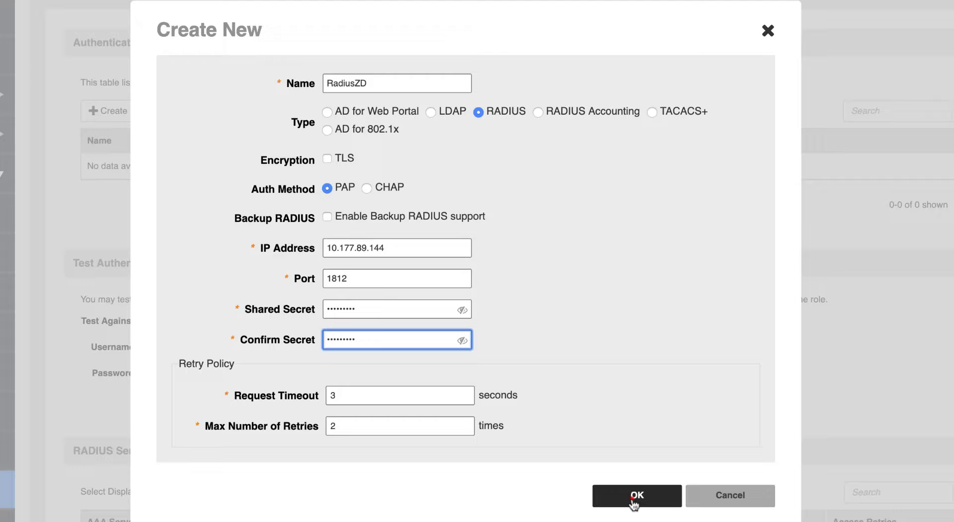
{"action": "left_click", "coordinate": [635, 496]}
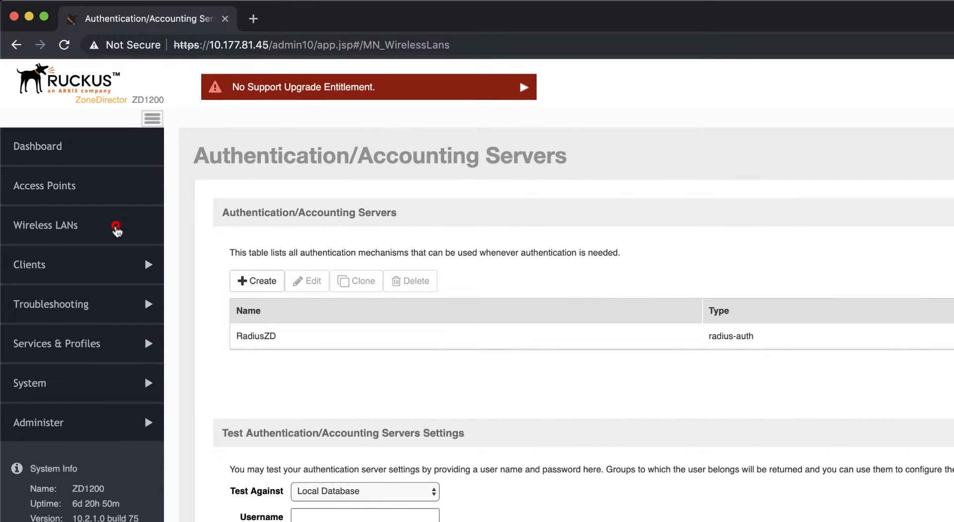
Start a new WLAN on the Wireless LANs page named 'ZDRadius'
{"action": "left_click", "coordinate": [116, 229]}
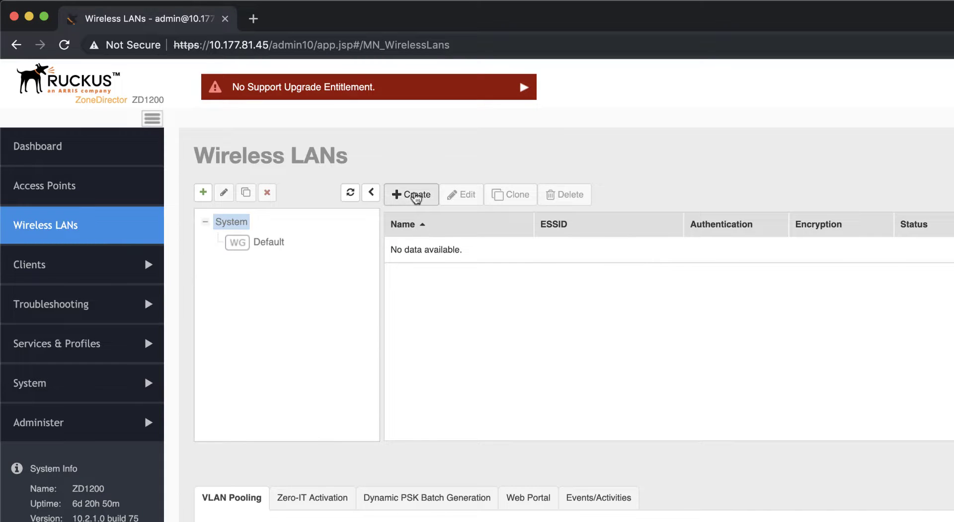
{"action": "left_click", "coordinate": [413, 193]}
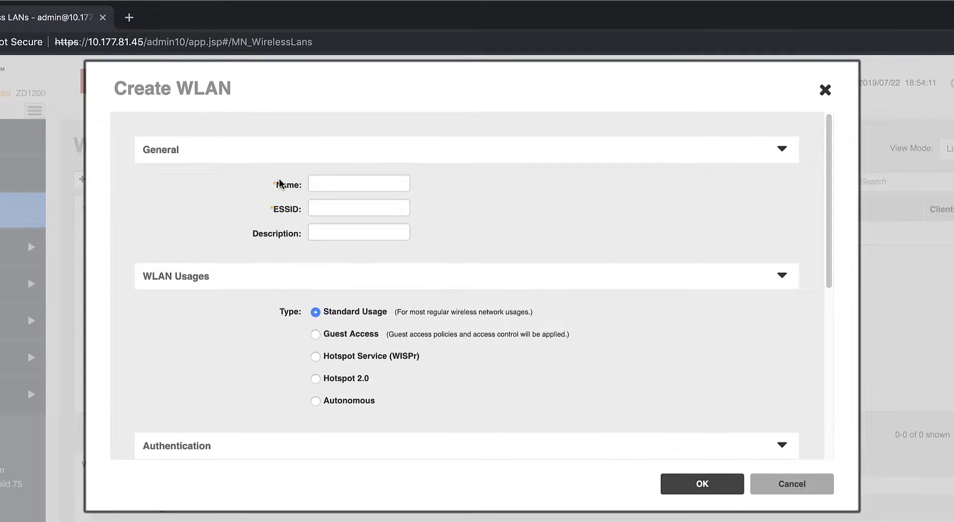
{"action": "left_click", "coordinate": [387, 183]}
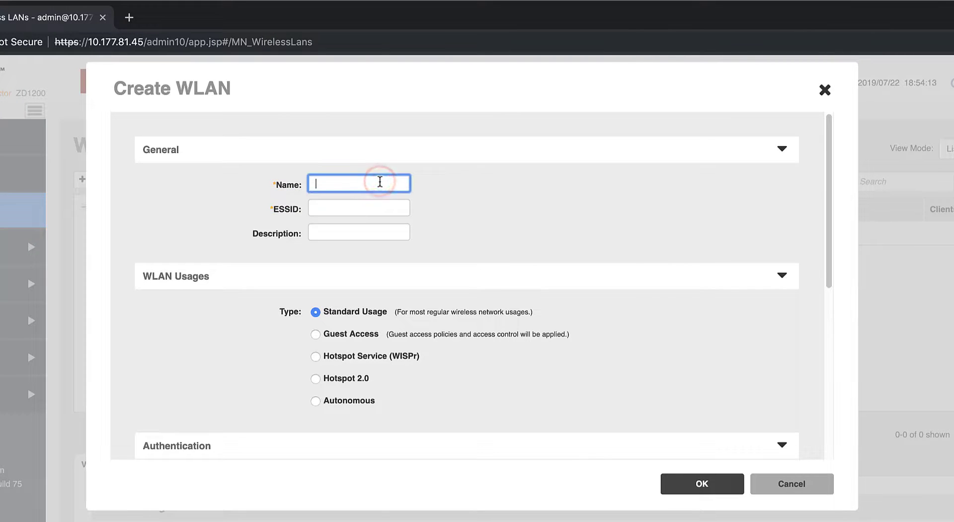
{"action": "type", "text": "ZDRadius"}
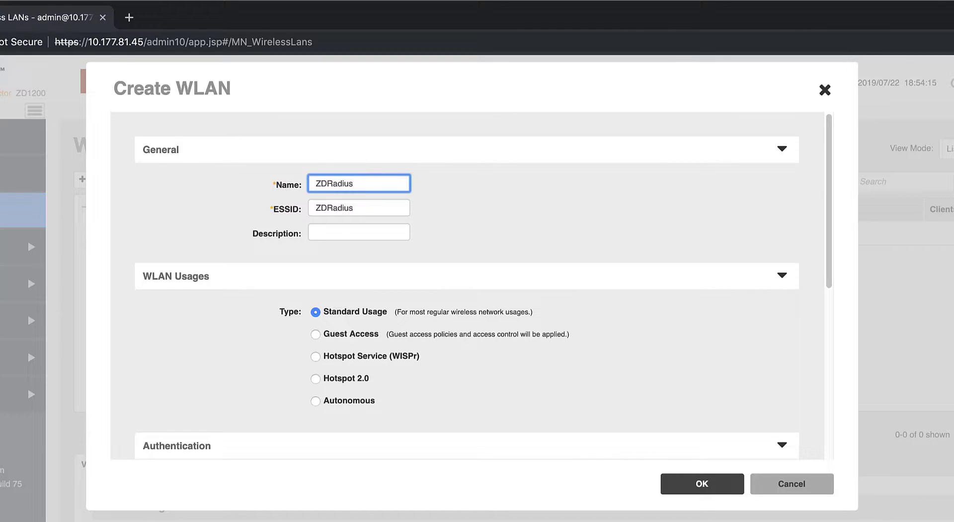
{"action": "key", "text": "Tab"}
{"action": "key", "text": "Tab"}
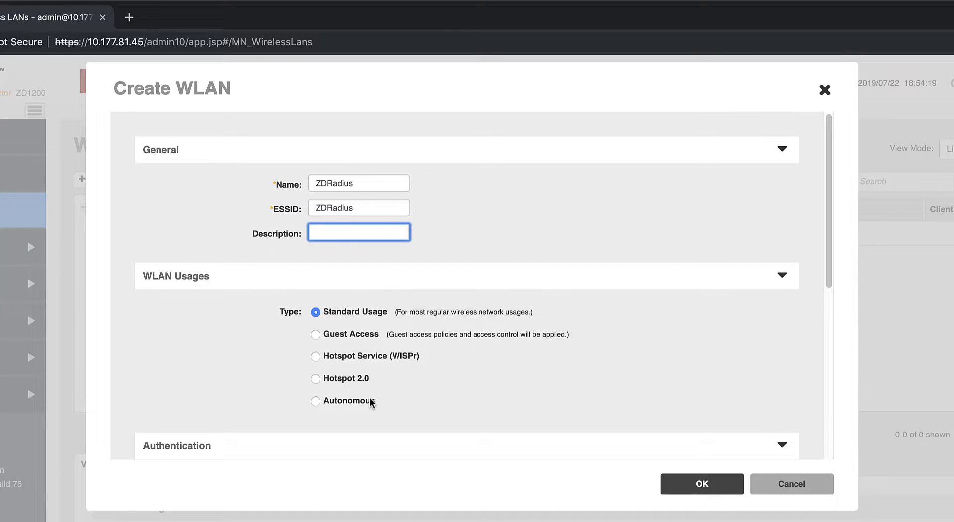
Set the WLAN to 802.1x EAP using RadiusZD, with WPA2 encryption
{"action": "scroll", "coordinate": [370, 401], "scroll_direction": "down", "scroll_amount": 5}
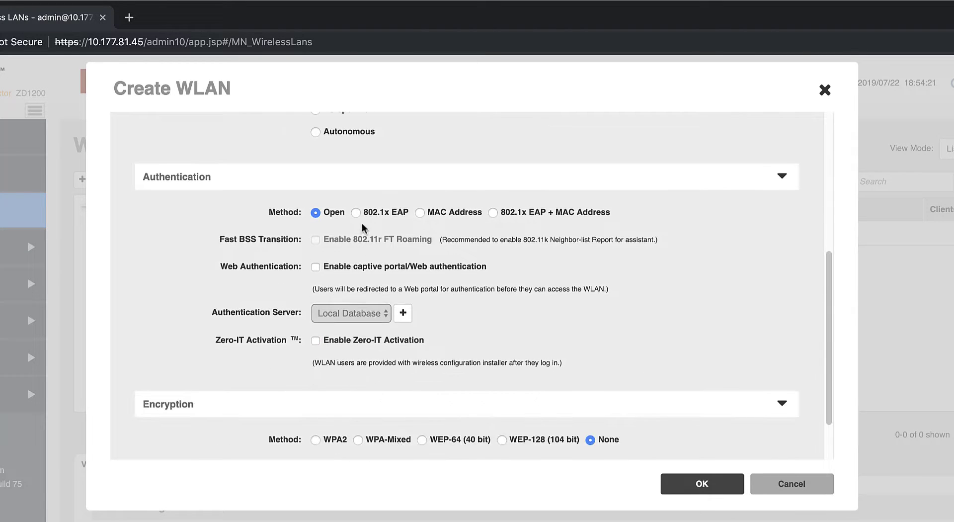
{"action": "left_click", "coordinate": [356, 213]}
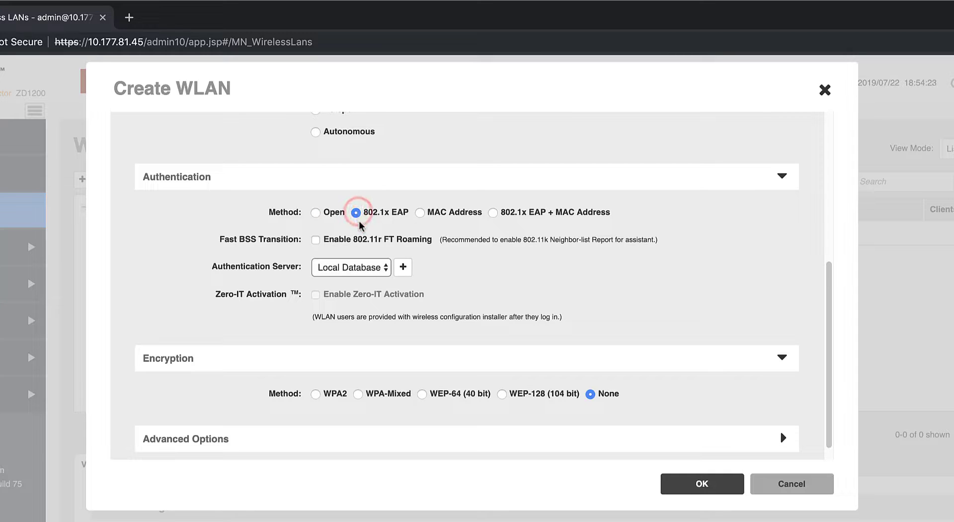
{"action": "left_click", "coordinate": [379, 270]}
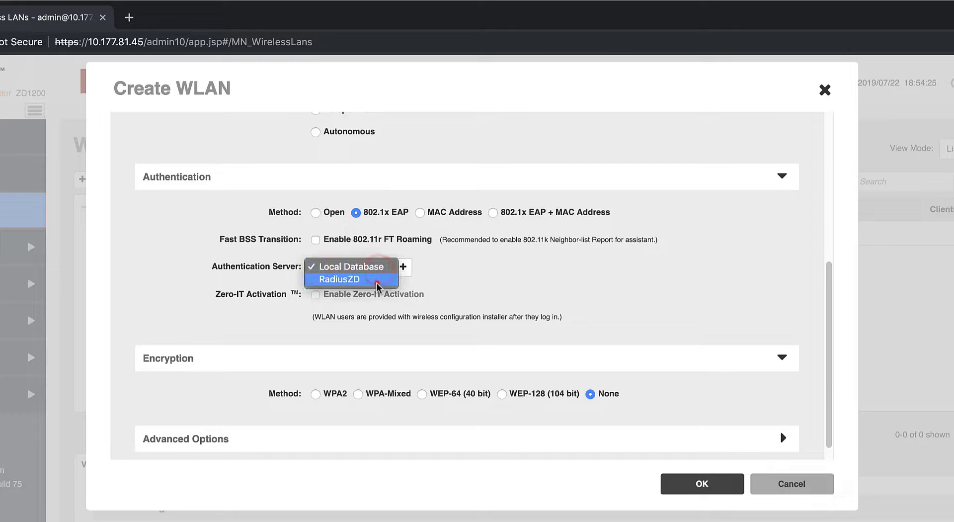
{"action": "left_click", "coordinate": [377, 281]}
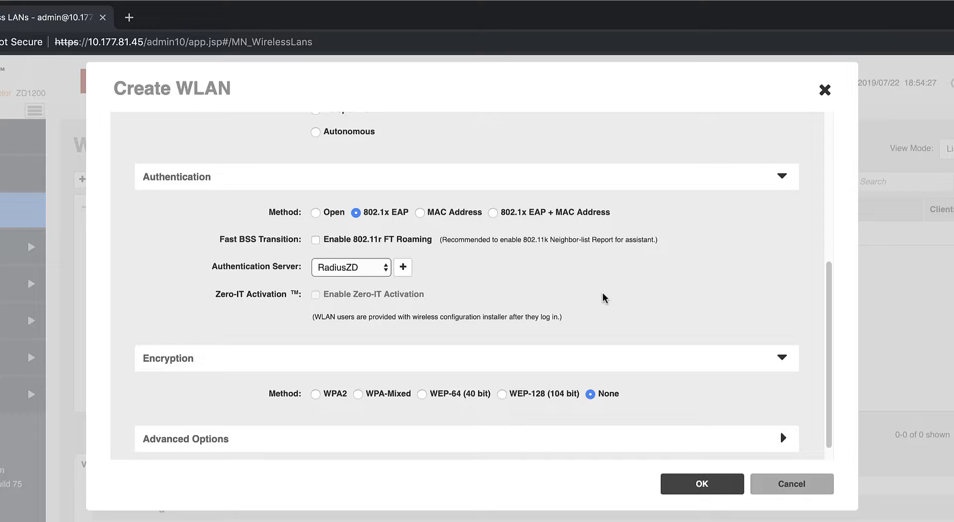
{"action": "scroll", "coordinate": [603, 297], "scroll_direction": "down", "scroll_amount": 1}
{"action": "left_click", "coordinate": [316, 378]}
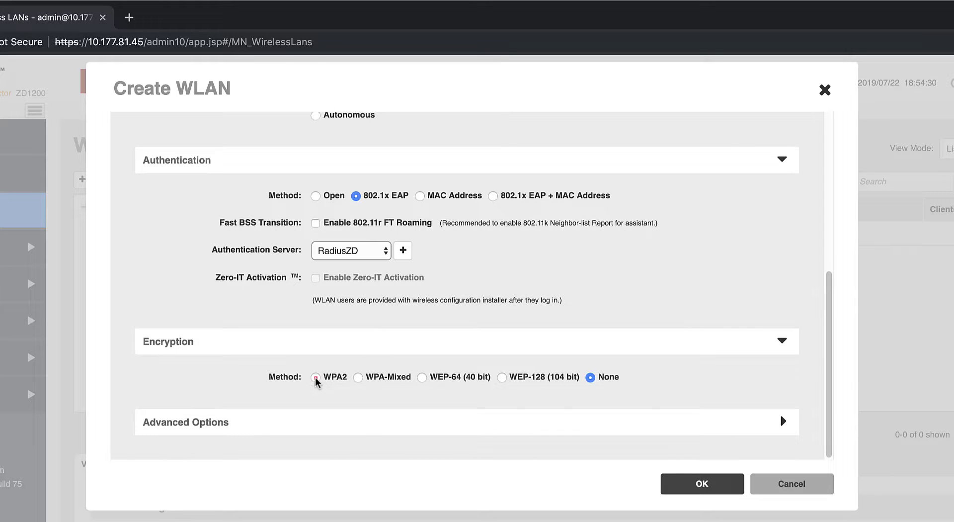
Enable Dynamic VLAN under Advanced Options and save the ZDRadius WLAN
{"action": "scroll", "coordinate": [693, 352], "scroll_direction": "down", "scroll_amount": 3}
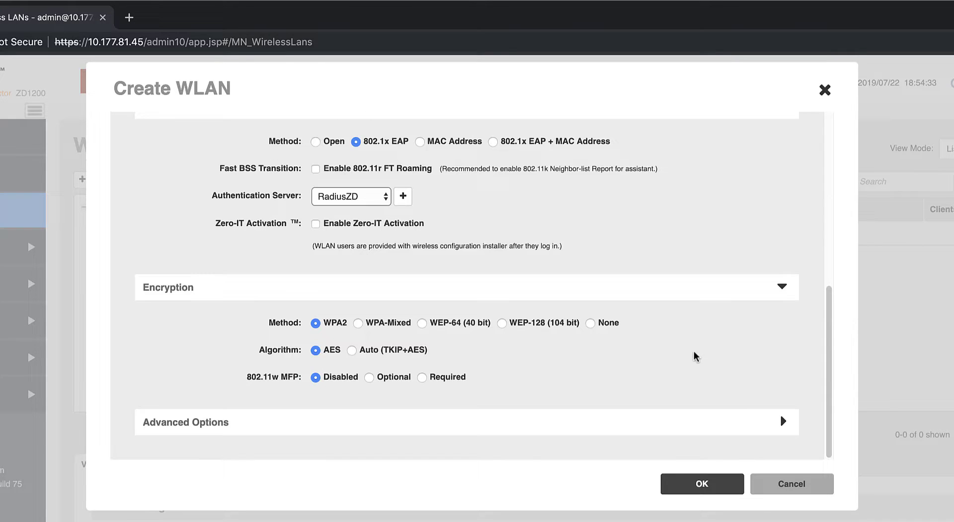
{"action": "left_click", "coordinate": [775, 418]}
{"action": "scroll", "coordinate": [715, 358], "scroll_direction": "down", "scroll_amount": 5}
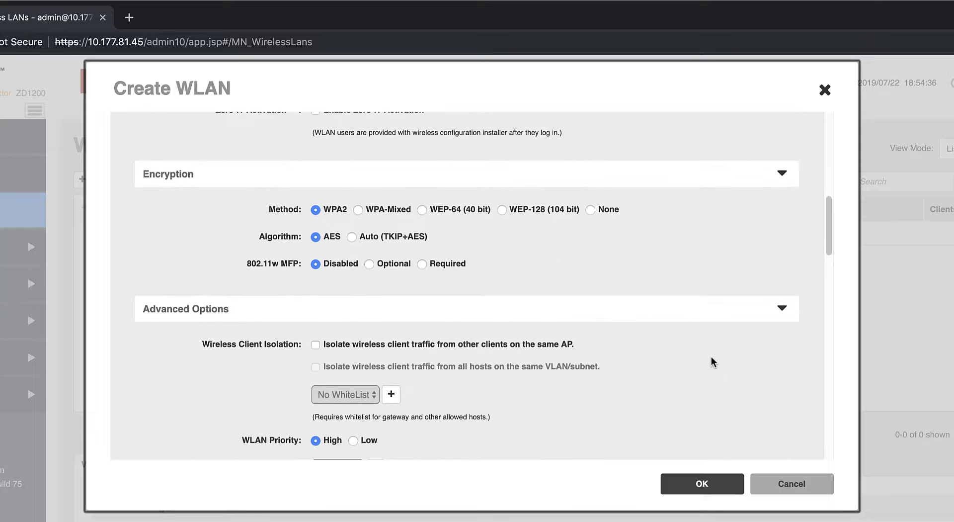
{"action": "scroll", "coordinate": [714, 361], "scroll_direction": "down", "scroll_amount": 15}
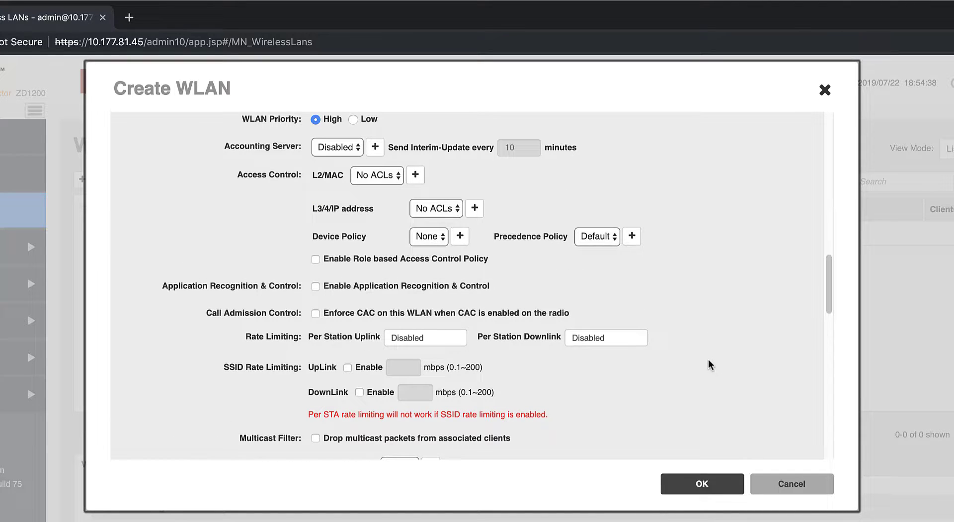
{"action": "scroll", "coordinate": [710, 365], "scroll_direction": "down", "scroll_amount": 4}
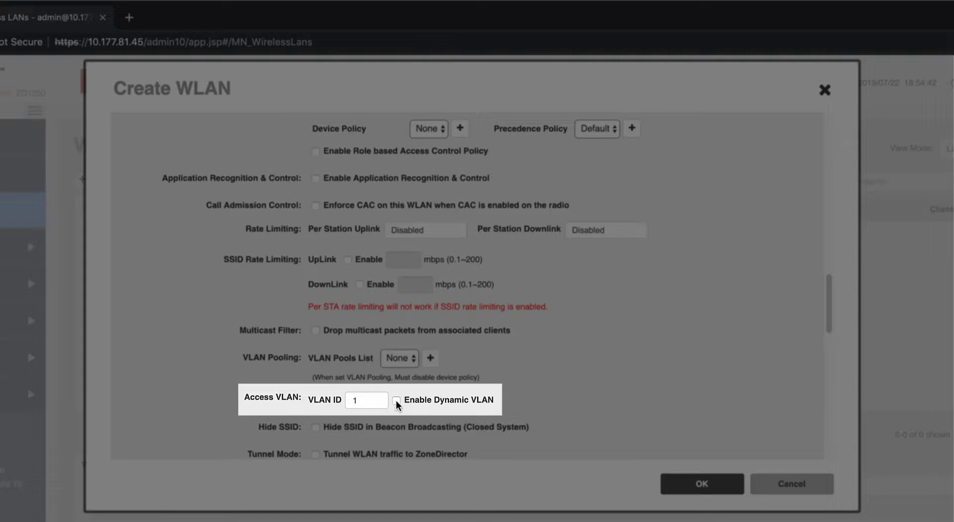
{"action": "left_click", "coordinate": [396, 401]}
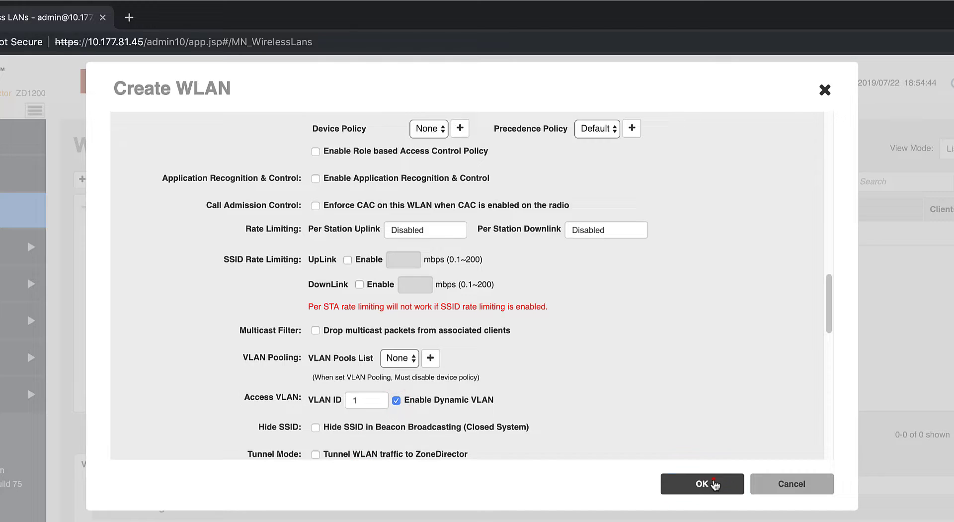
{"action": "left_click", "coordinate": [708, 481]}
{"action": "left_click", "coordinate": [68, 289]}
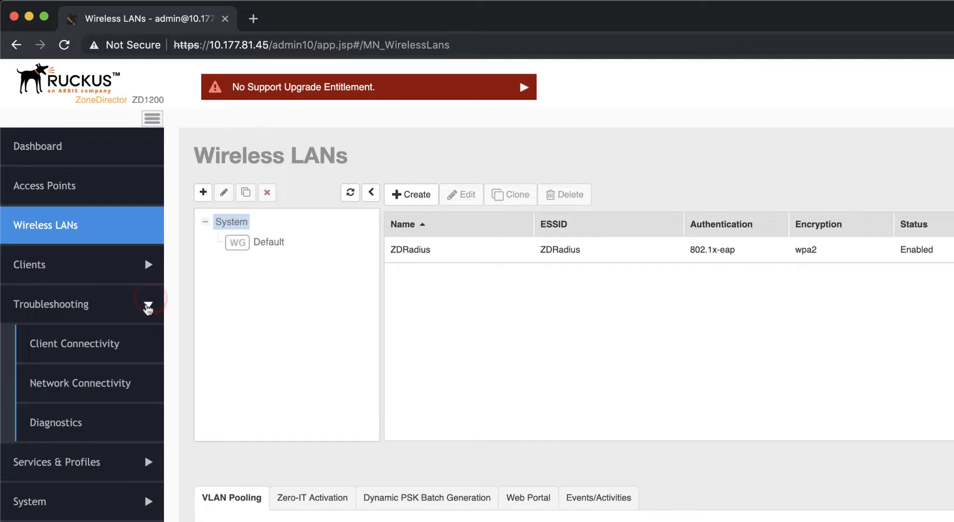
{"action": "left_click", "coordinate": [125, 343]}
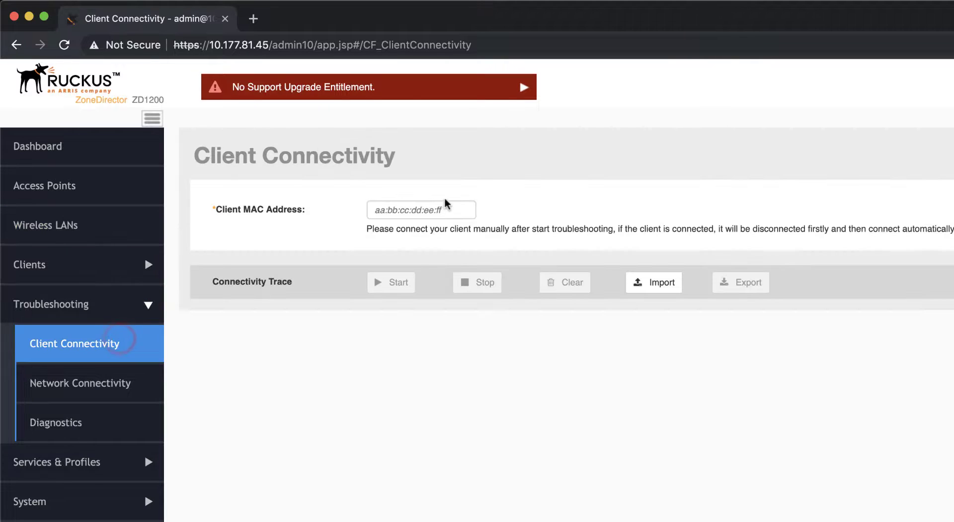
{"action": "left_click", "coordinate": [438, 211]}
{"action": "type", "text": "c0"}
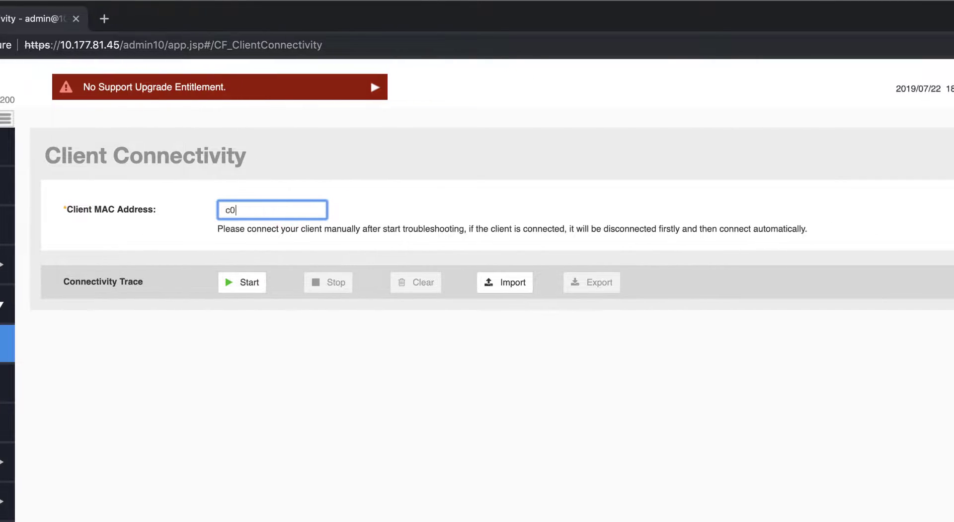
{"action": "type", "text": ":ee:fb:ec:1b:8c"}
{"action": "left_click", "coordinate": [247, 282]}
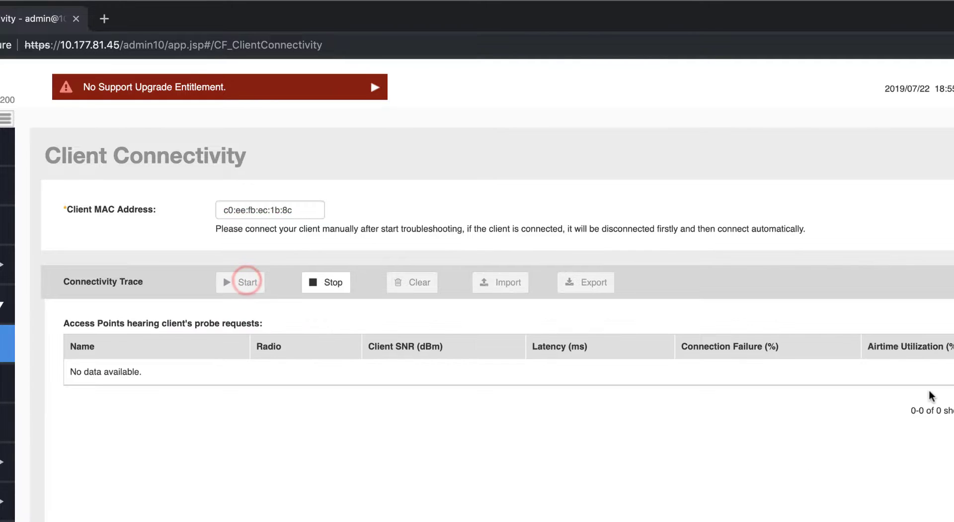
Review the trace's EAP, 4-way handshake and DHCP messages showing VLAN:1000
{"action": "scroll", "coordinate": [929, 393], "scroll_direction": "down", "scroll_amount": 3}
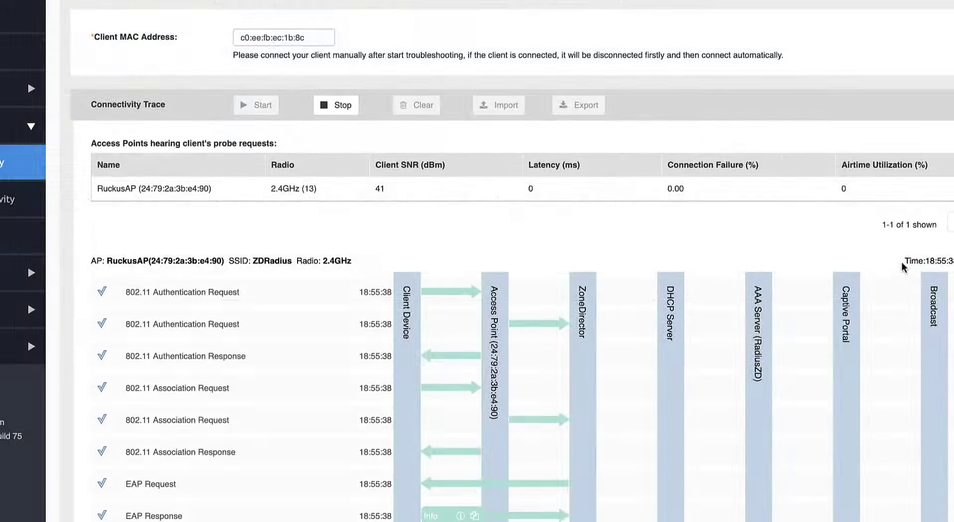
{"action": "scroll", "coordinate": [904, 268], "scroll_direction": "down", "scroll_amount": 4}
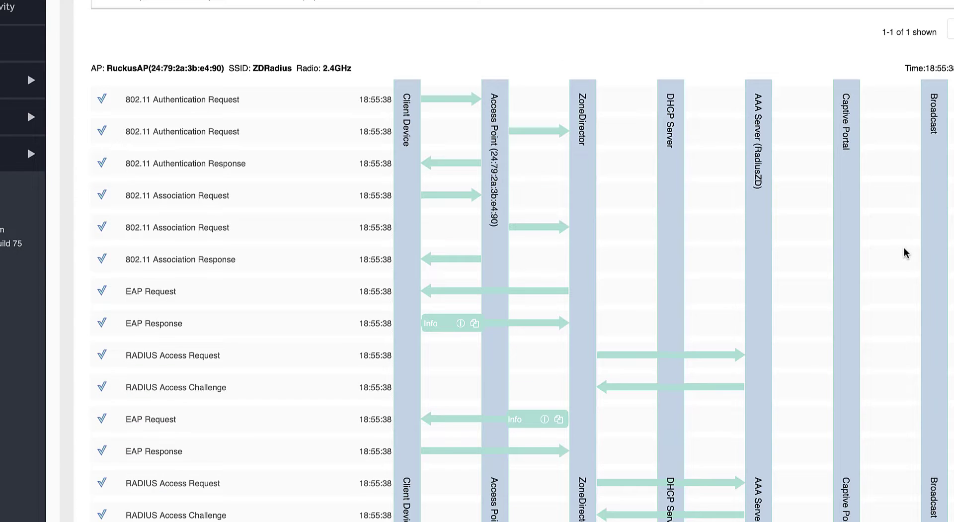
{"action": "scroll", "coordinate": [904, 253], "scroll_direction": "down", "scroll_amount": 2}
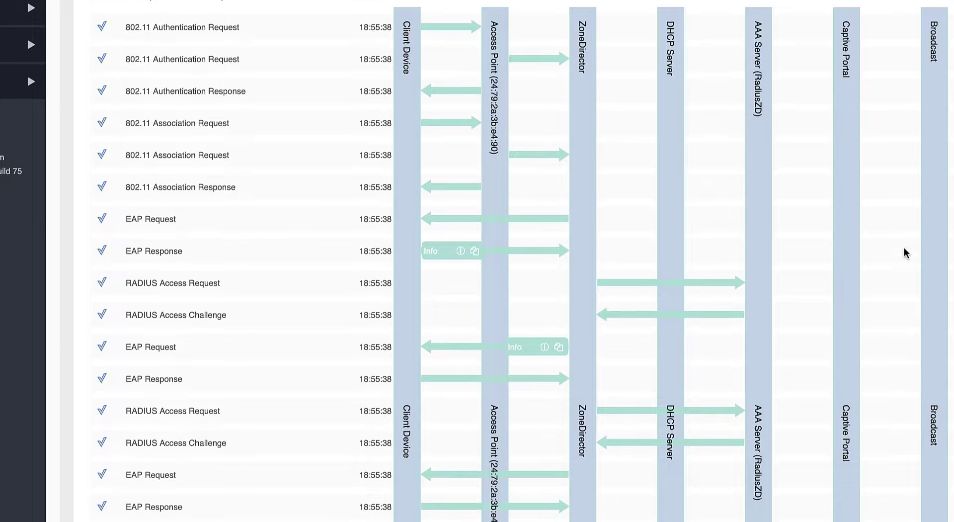
{"action": "scroll", "coordinate": [903, 252], "scroll_direction": "down", "scroll_amount": 8}
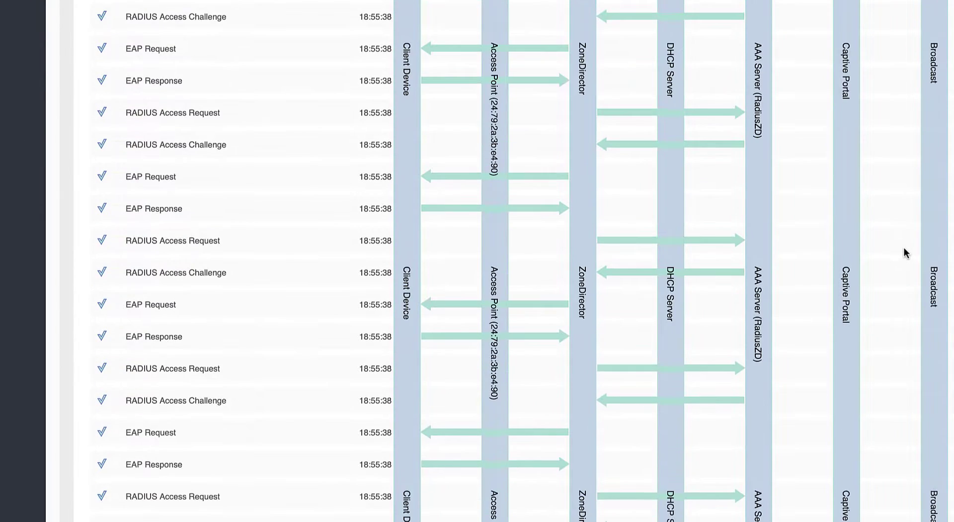
{"action": "scroll", "coordinate": [905, 252], "scroll_direction": "down", "scroll_amount": 4}
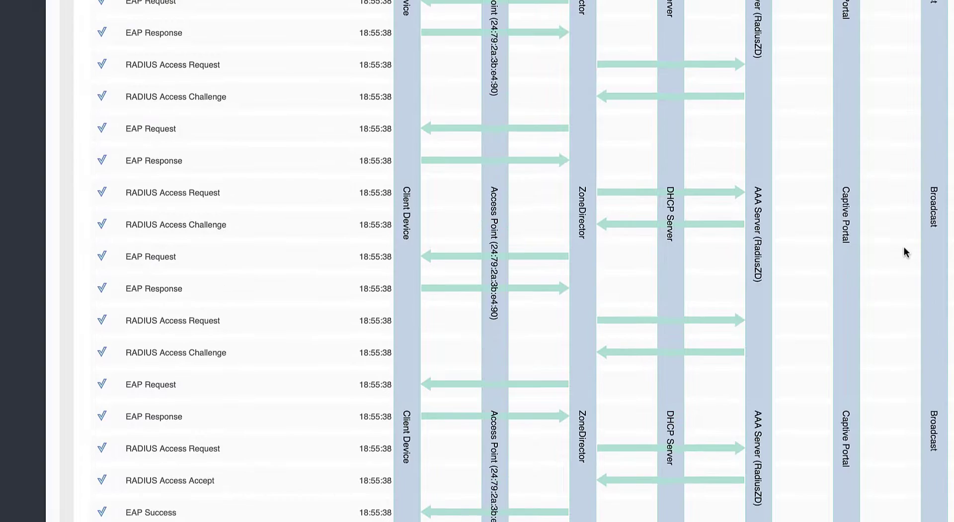
{"action": "scroll", "coordinate": [904, 246], "scroll_direction": "down", "scroll_amount": 10}
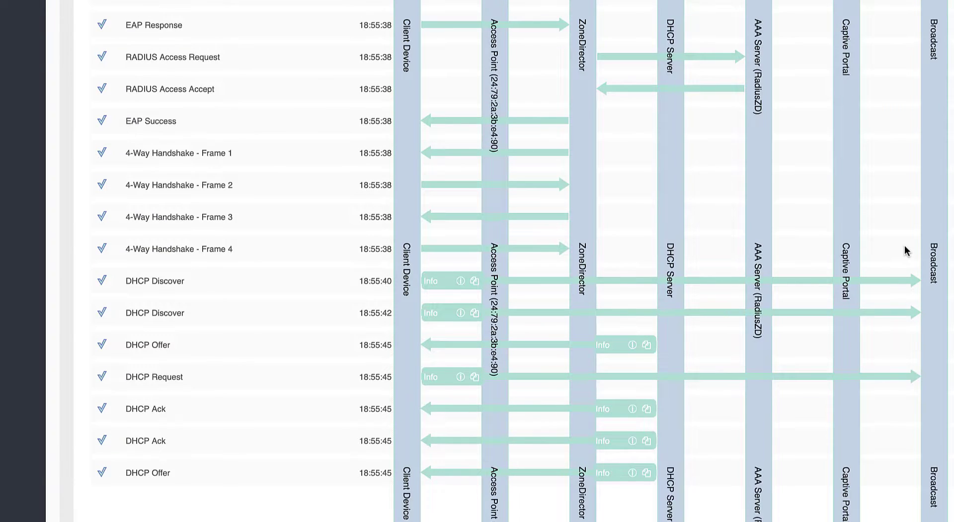
{"action": "scroll", "coordinate": [904, 246], "scroll_direction": "down", "scroll_amount": 2}
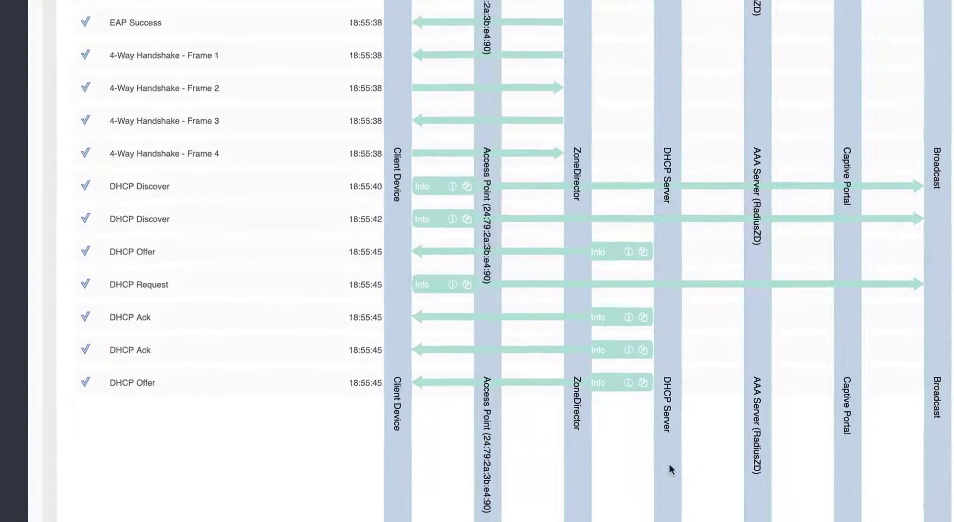
{"action": "mouse_move", "coordinate": [632, 392]}
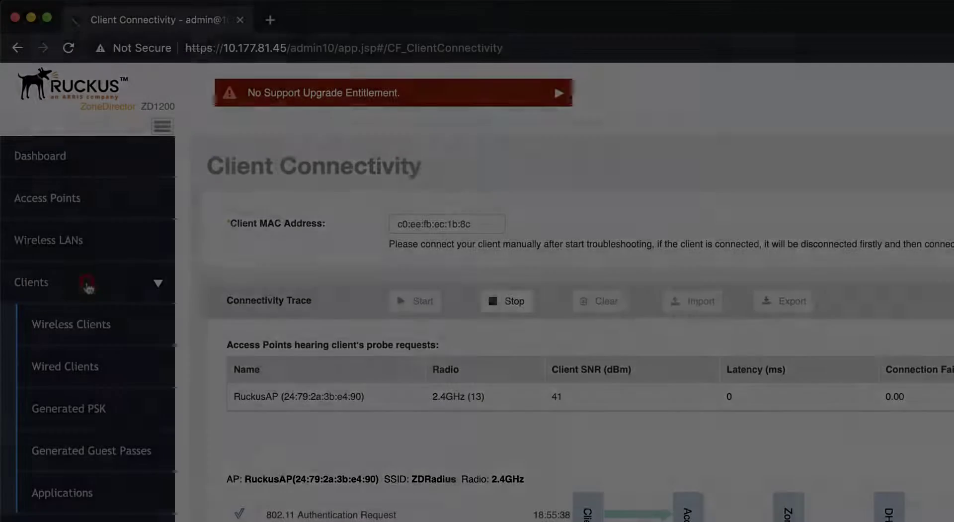
View the OnePlus3T client's details on VLAN 1000, then NPS event 6278 granting access
{"action": "left_click", "coordinate": [81, 325]}
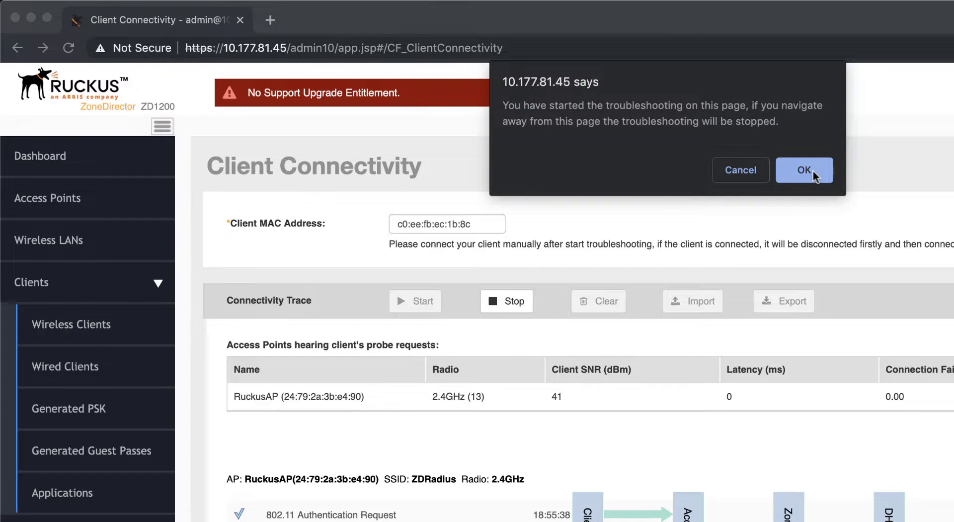
{"action": "left_click", "coordinate": [814, 173]}
{"action": "left_click", "coordinate": [497, 345]}
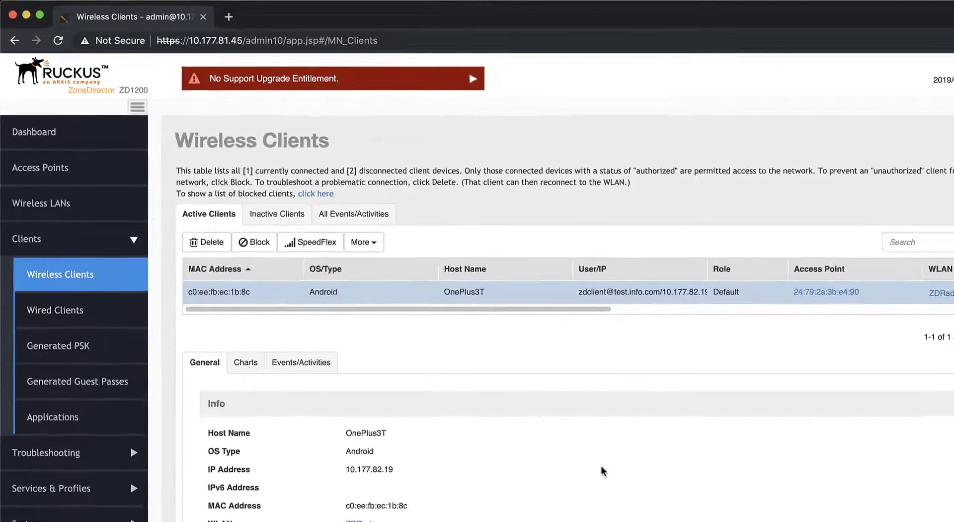
{"action": "scroll", "coordinate": [586, 454], "scroll_direction": "down", "scroll_amount": 5}
{"action": "scroll", "coordinate": [577, 446], "scroll_direction": "down", "scroll_amount": 3}
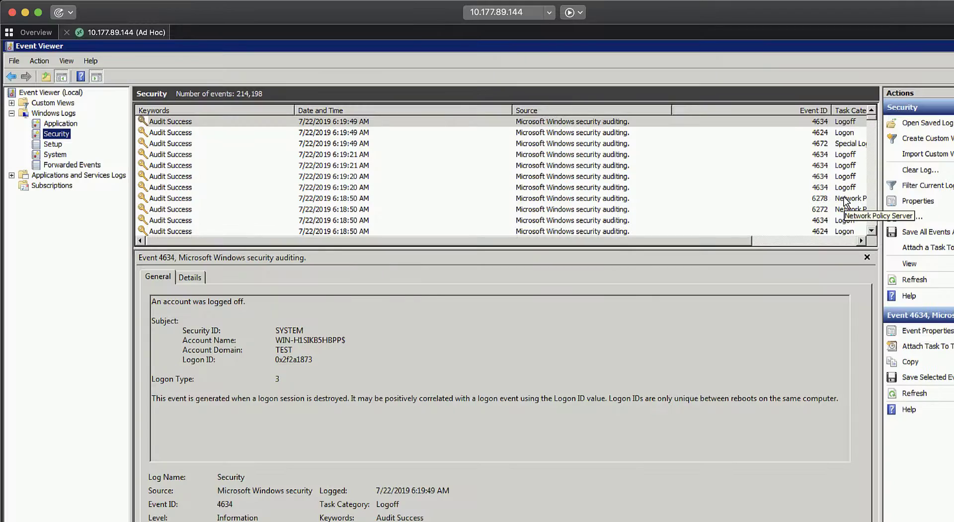
{"action": "left_click", "coordinate": [845, 195]}
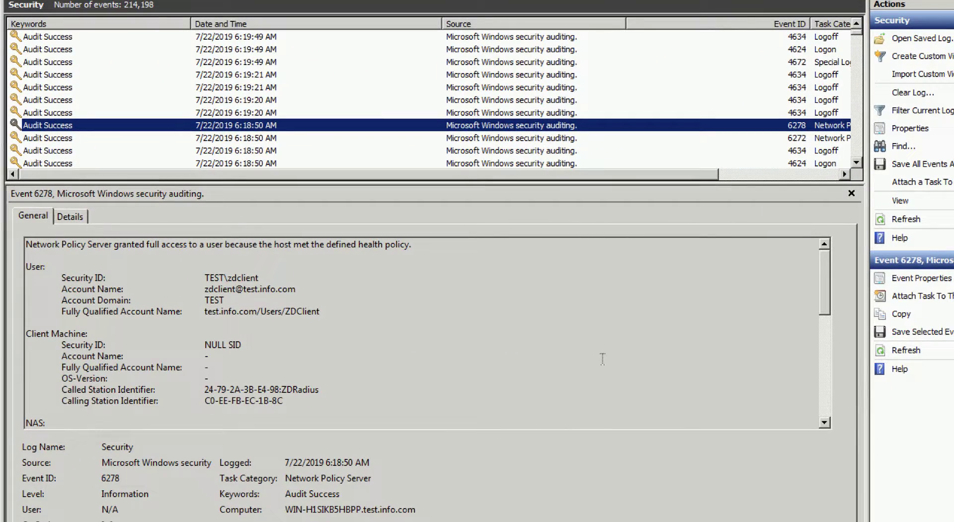
{"action": "left_click_drag", "start_coordinate": [824, 269], "coordinate": [824, 349]}
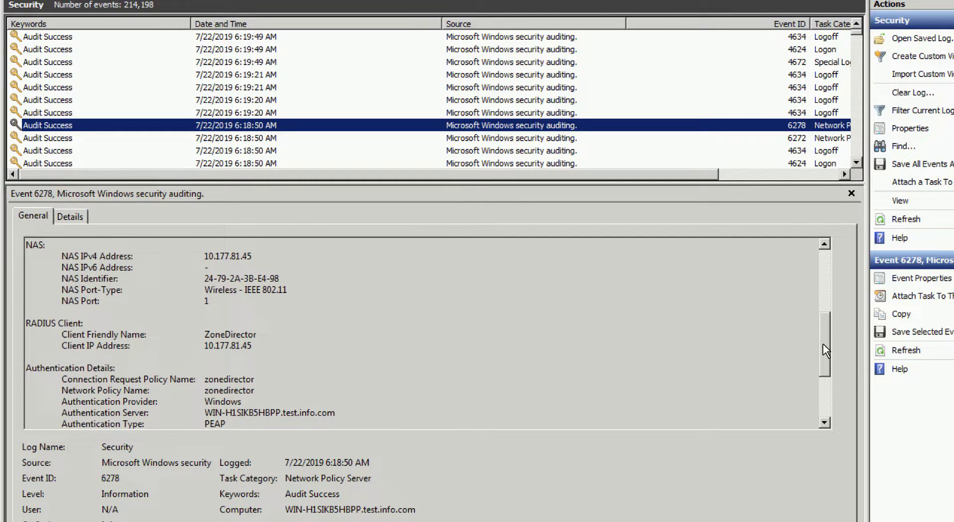